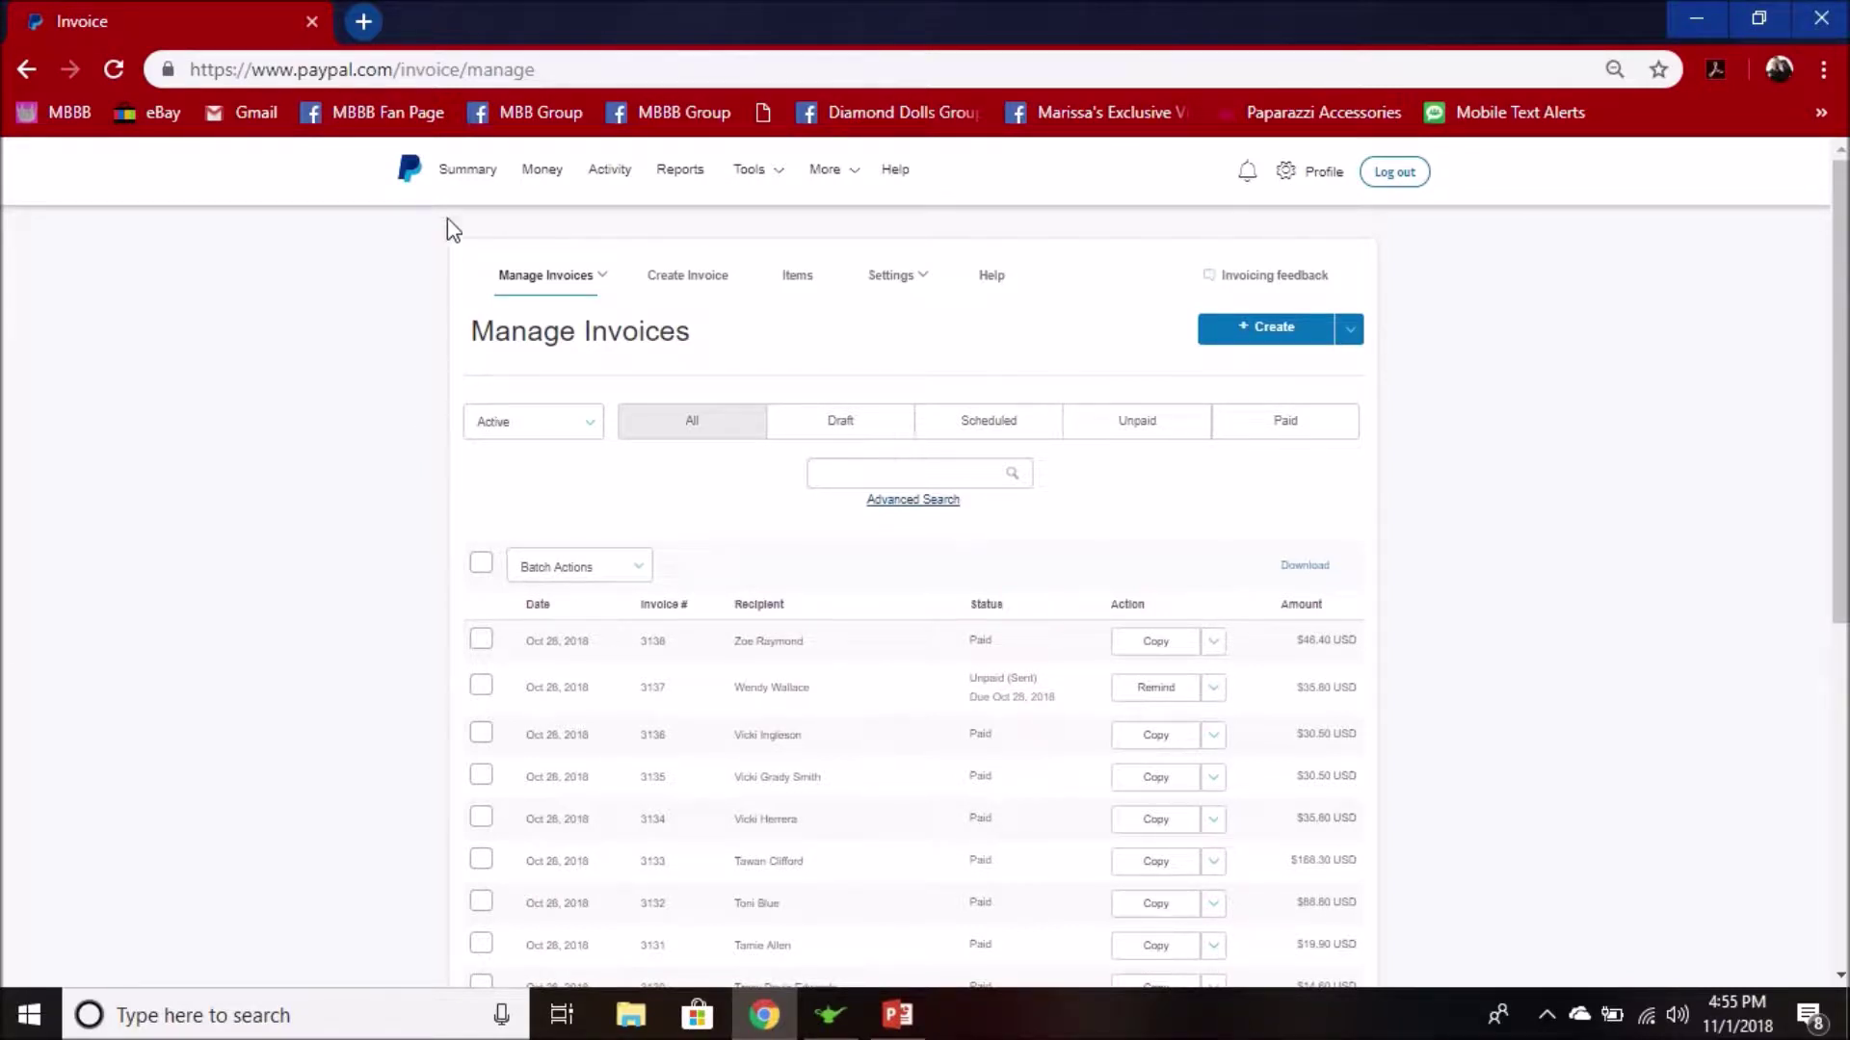
Step: Open My selling tools under Profile and settings and scroll down to the shipping options
mouse_move(752, 185)
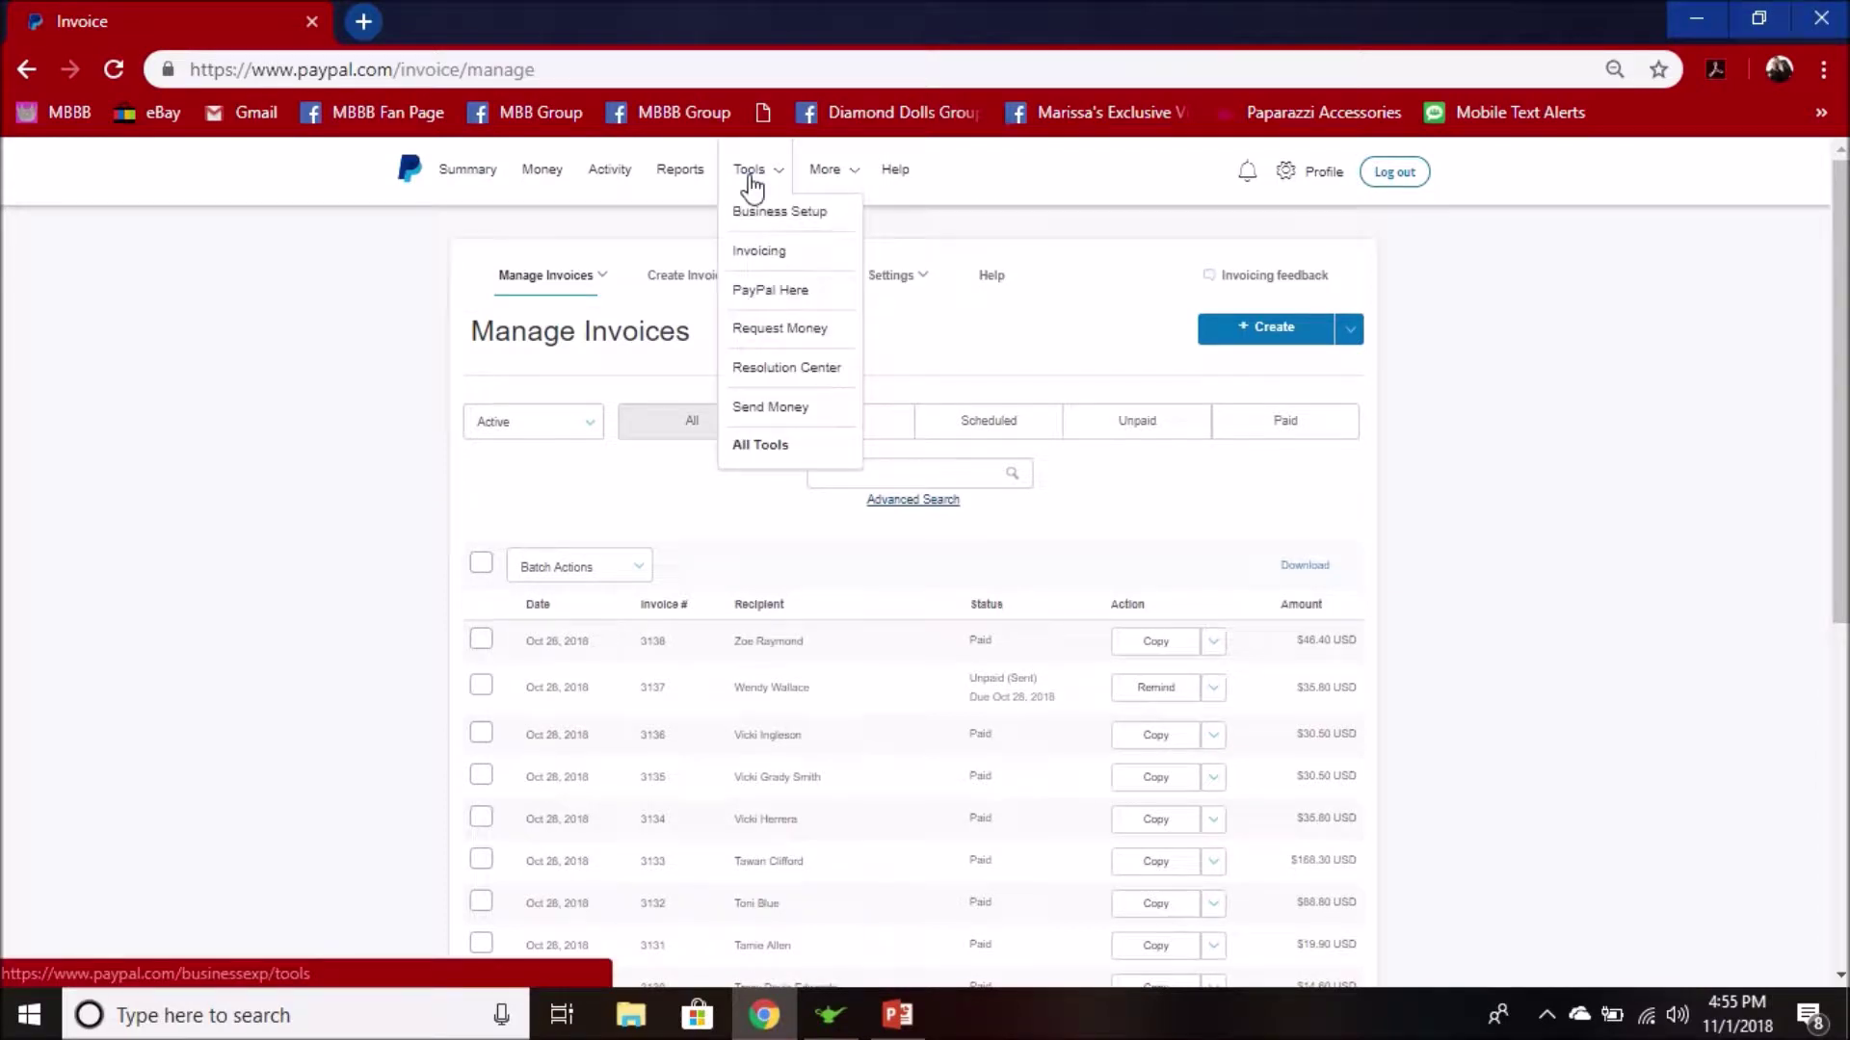
mouse_move(808, 191)
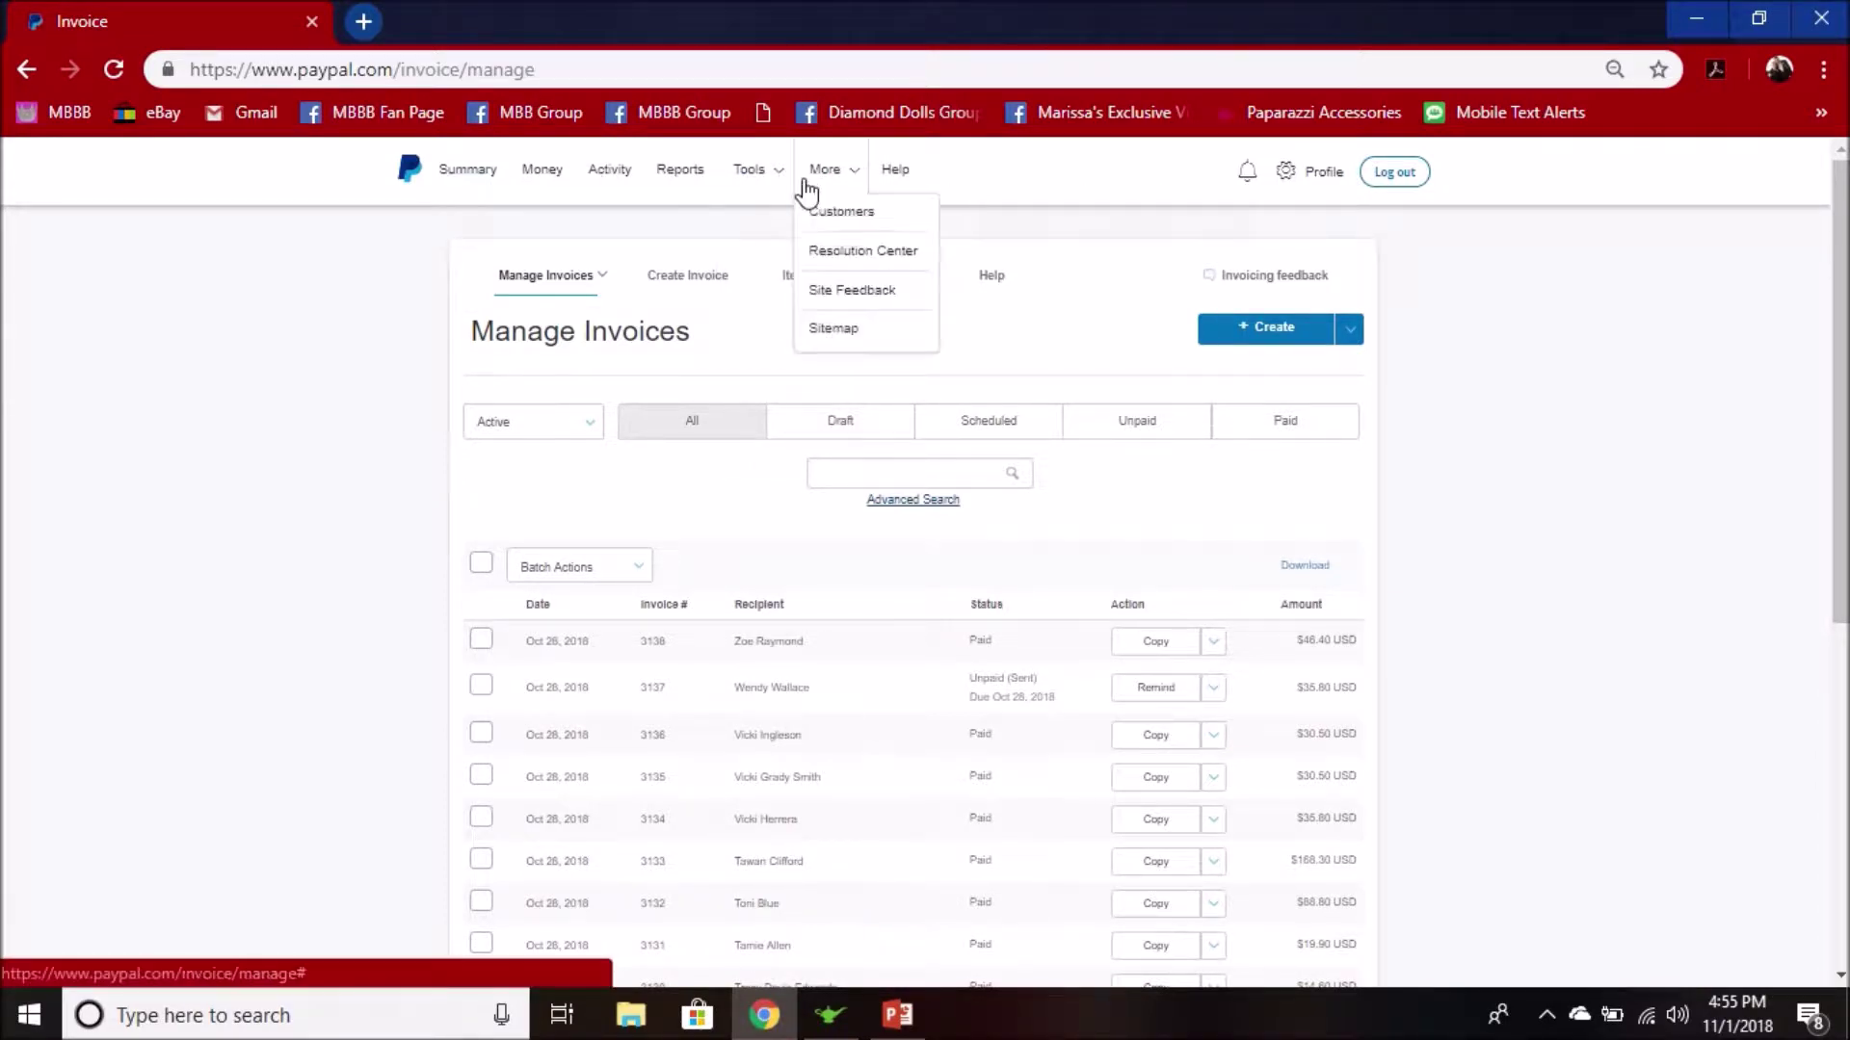
left_click(1286, 175)
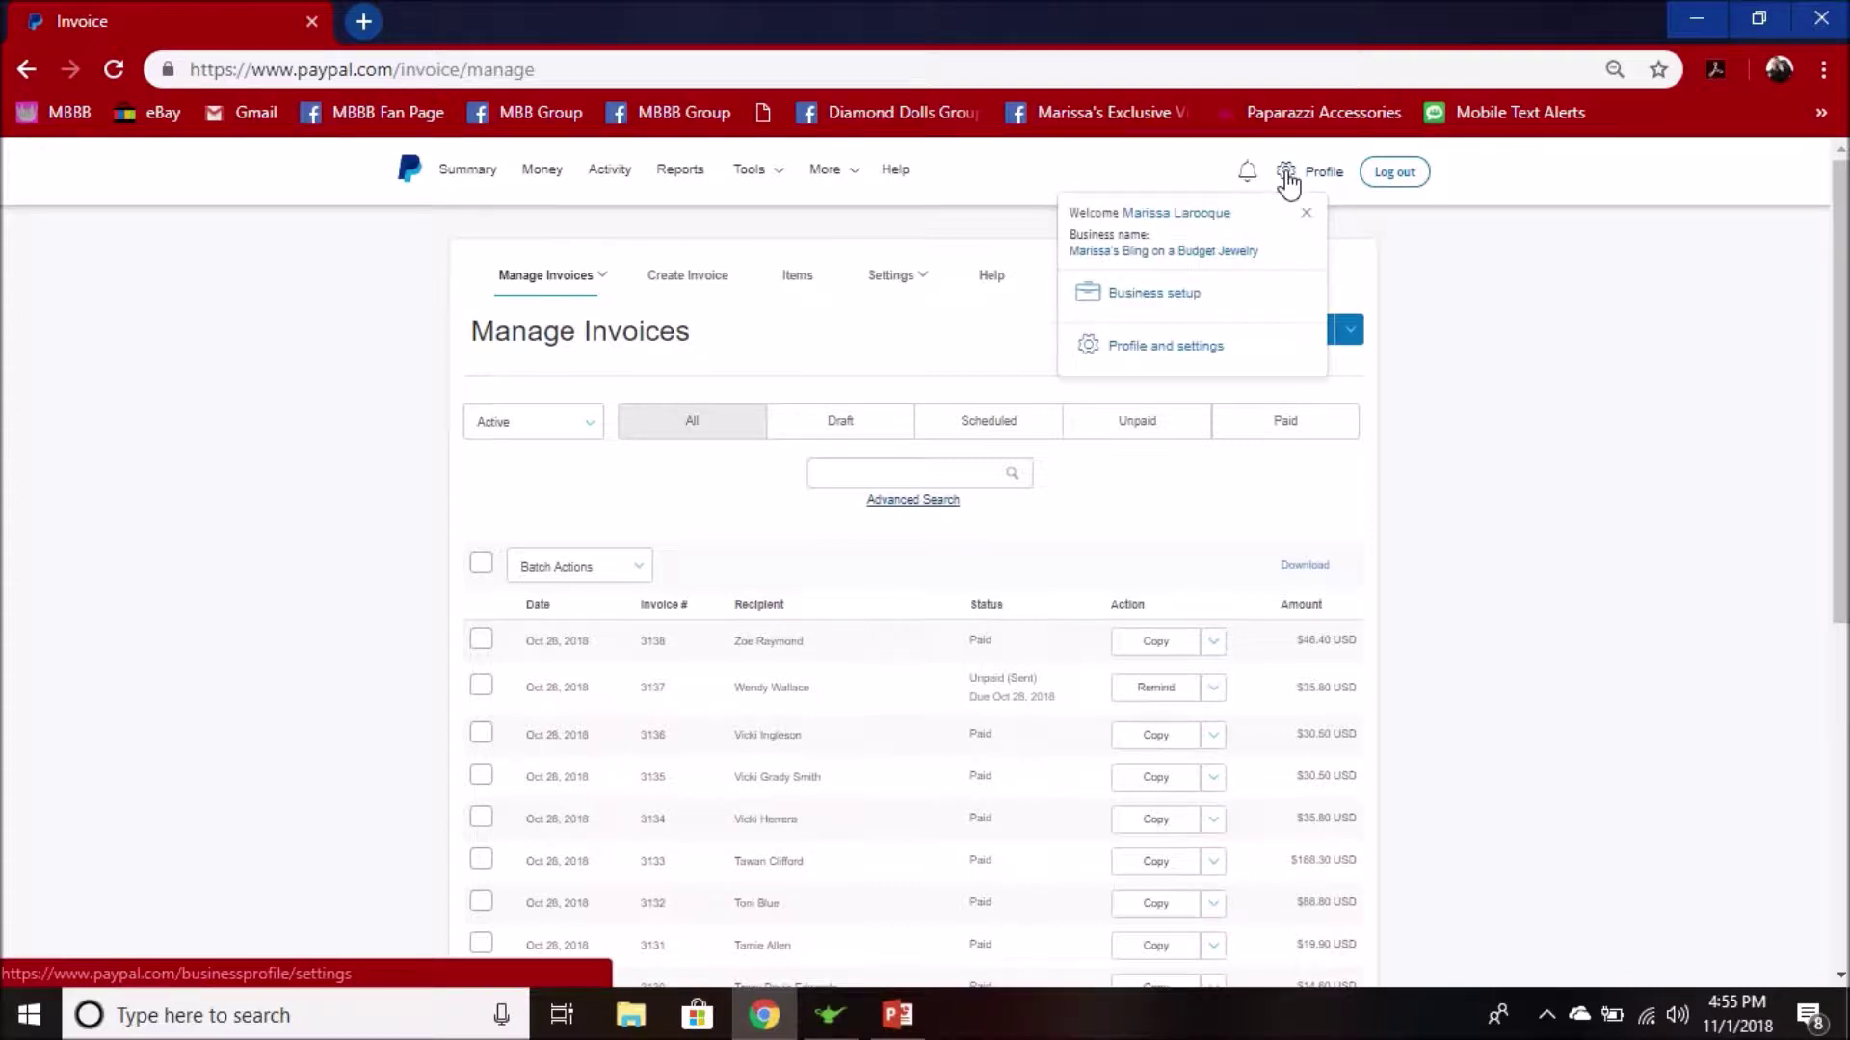
left_click(1191, 356)
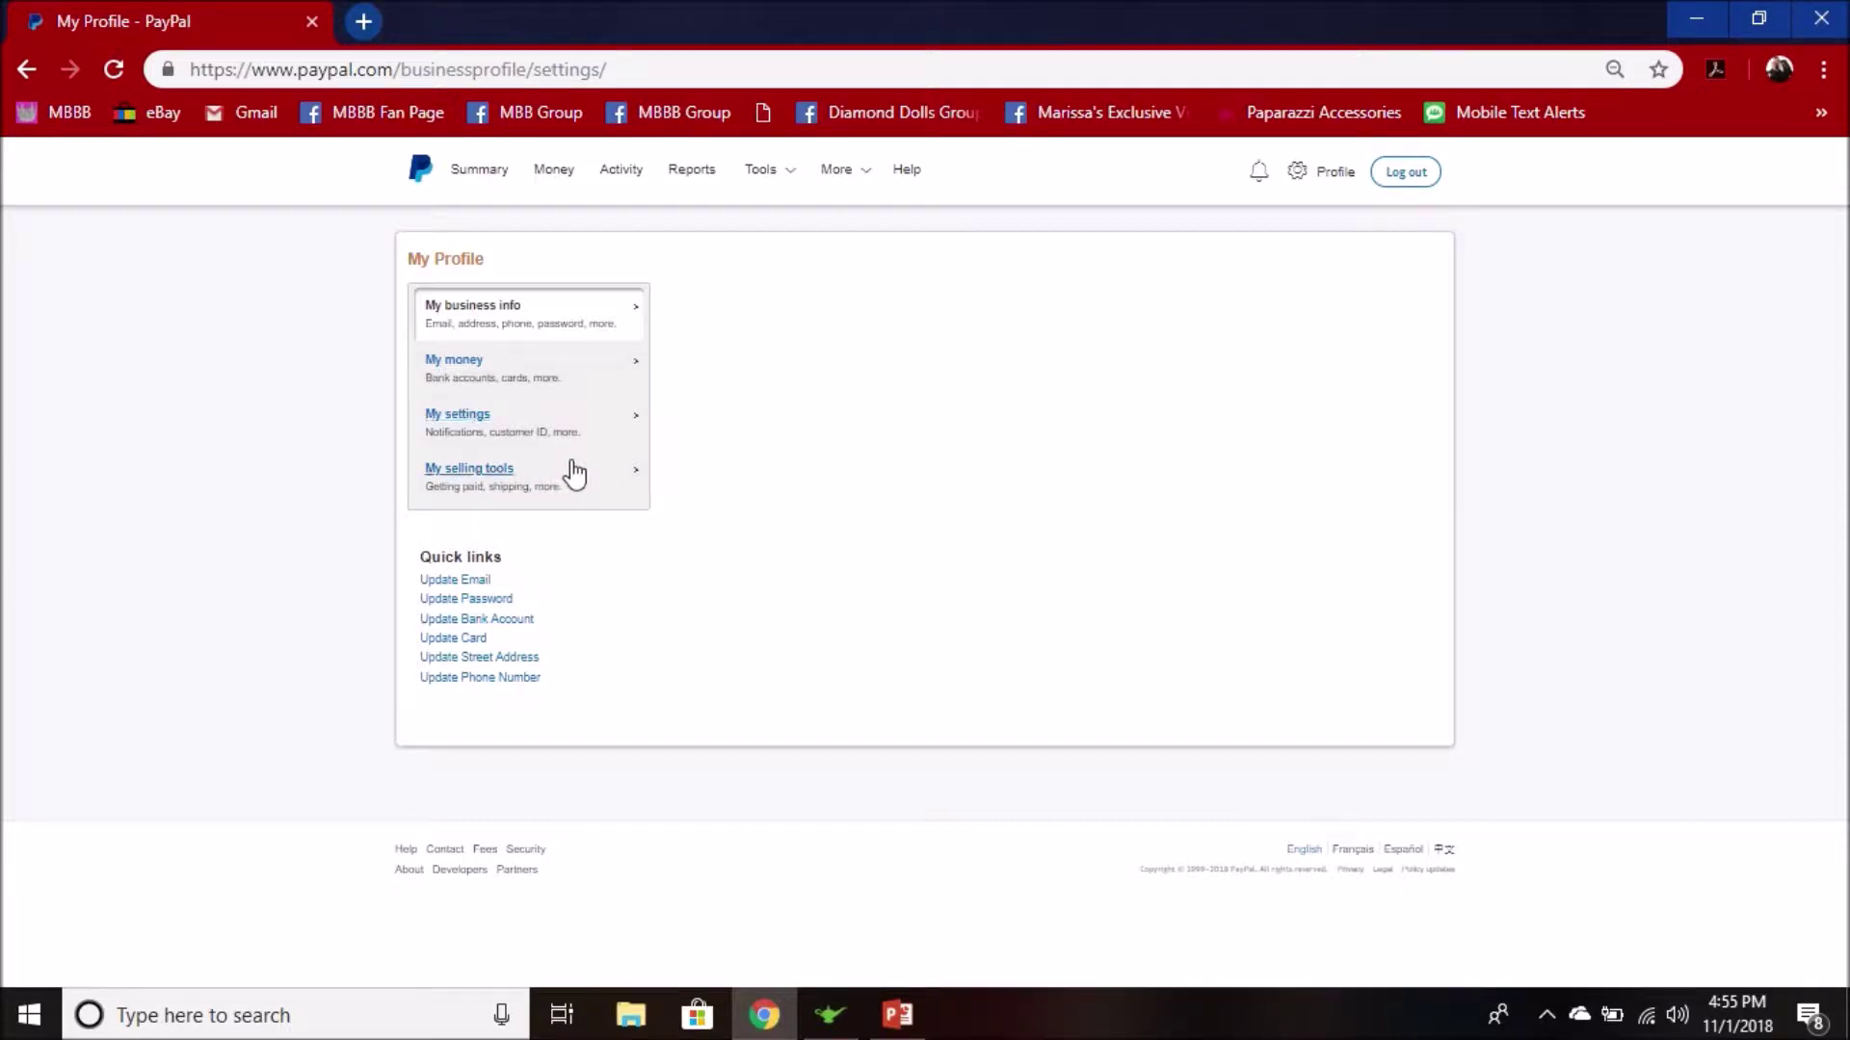
left_click(764, 182)
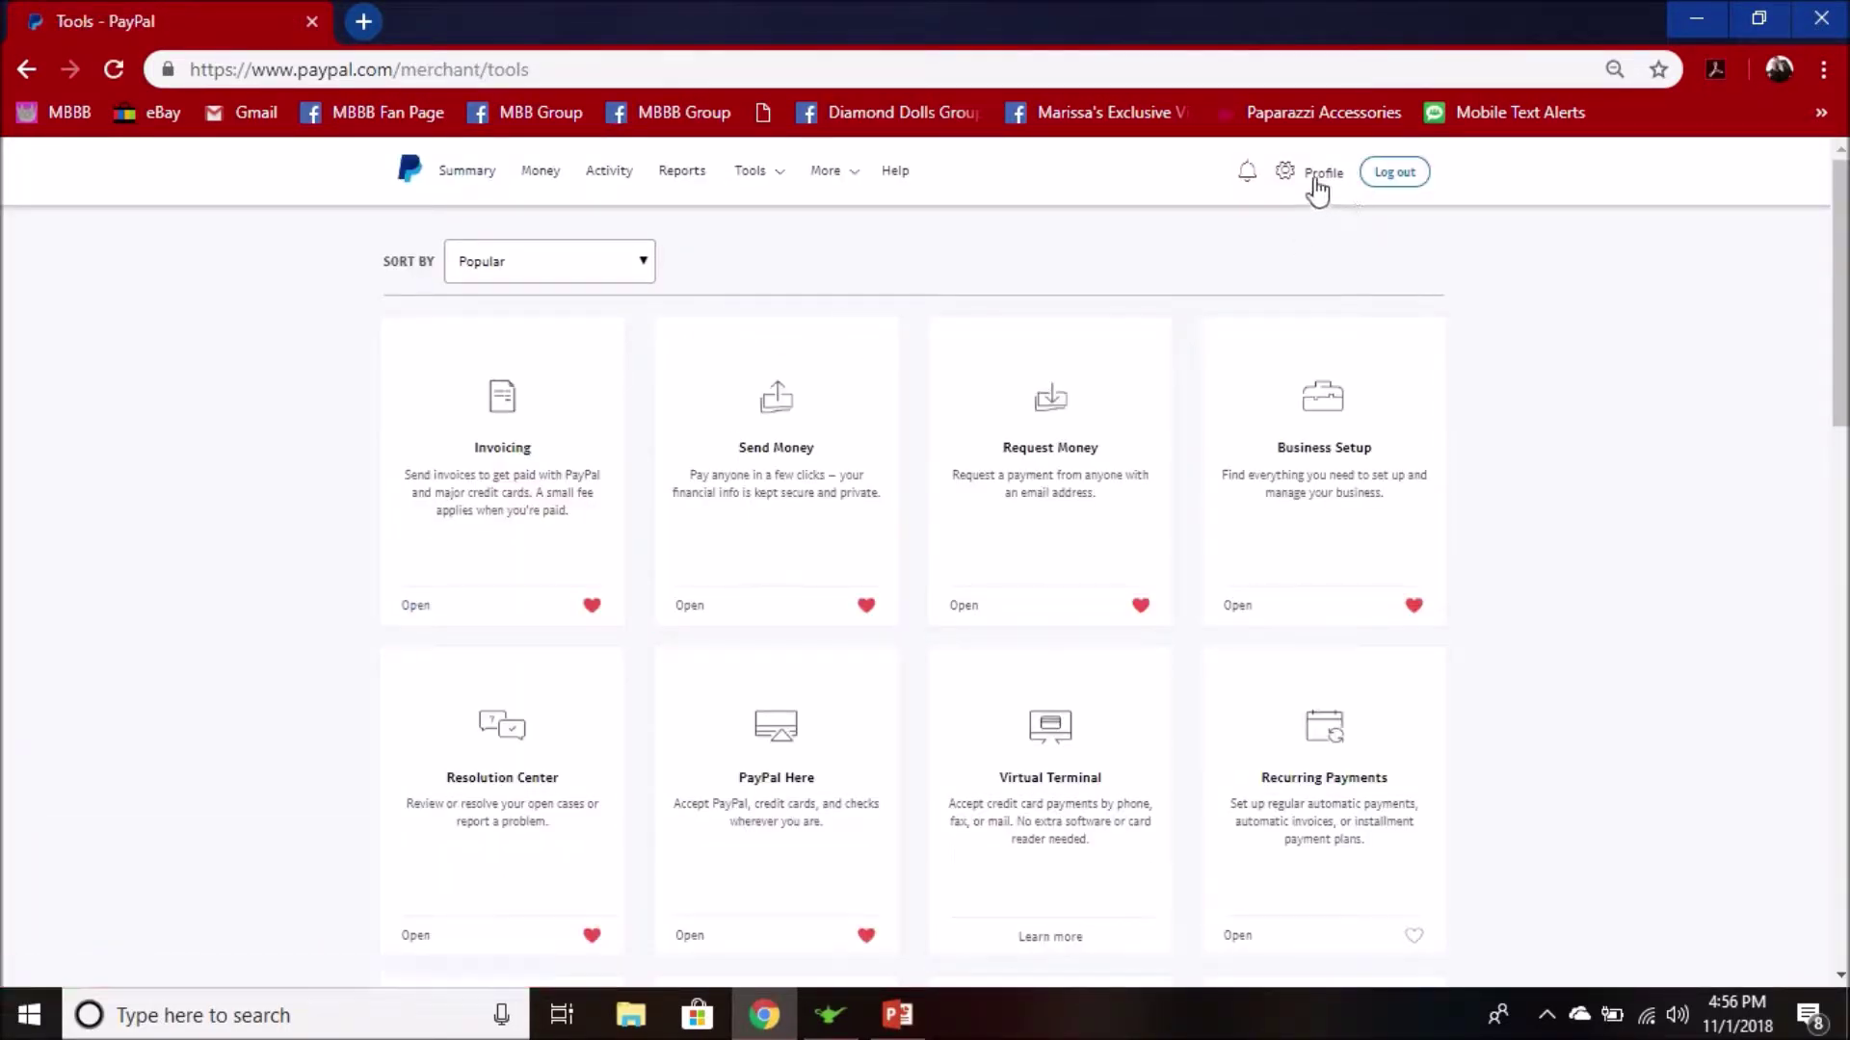
mouse_move(1317, 189)
left_click(1108, 351)
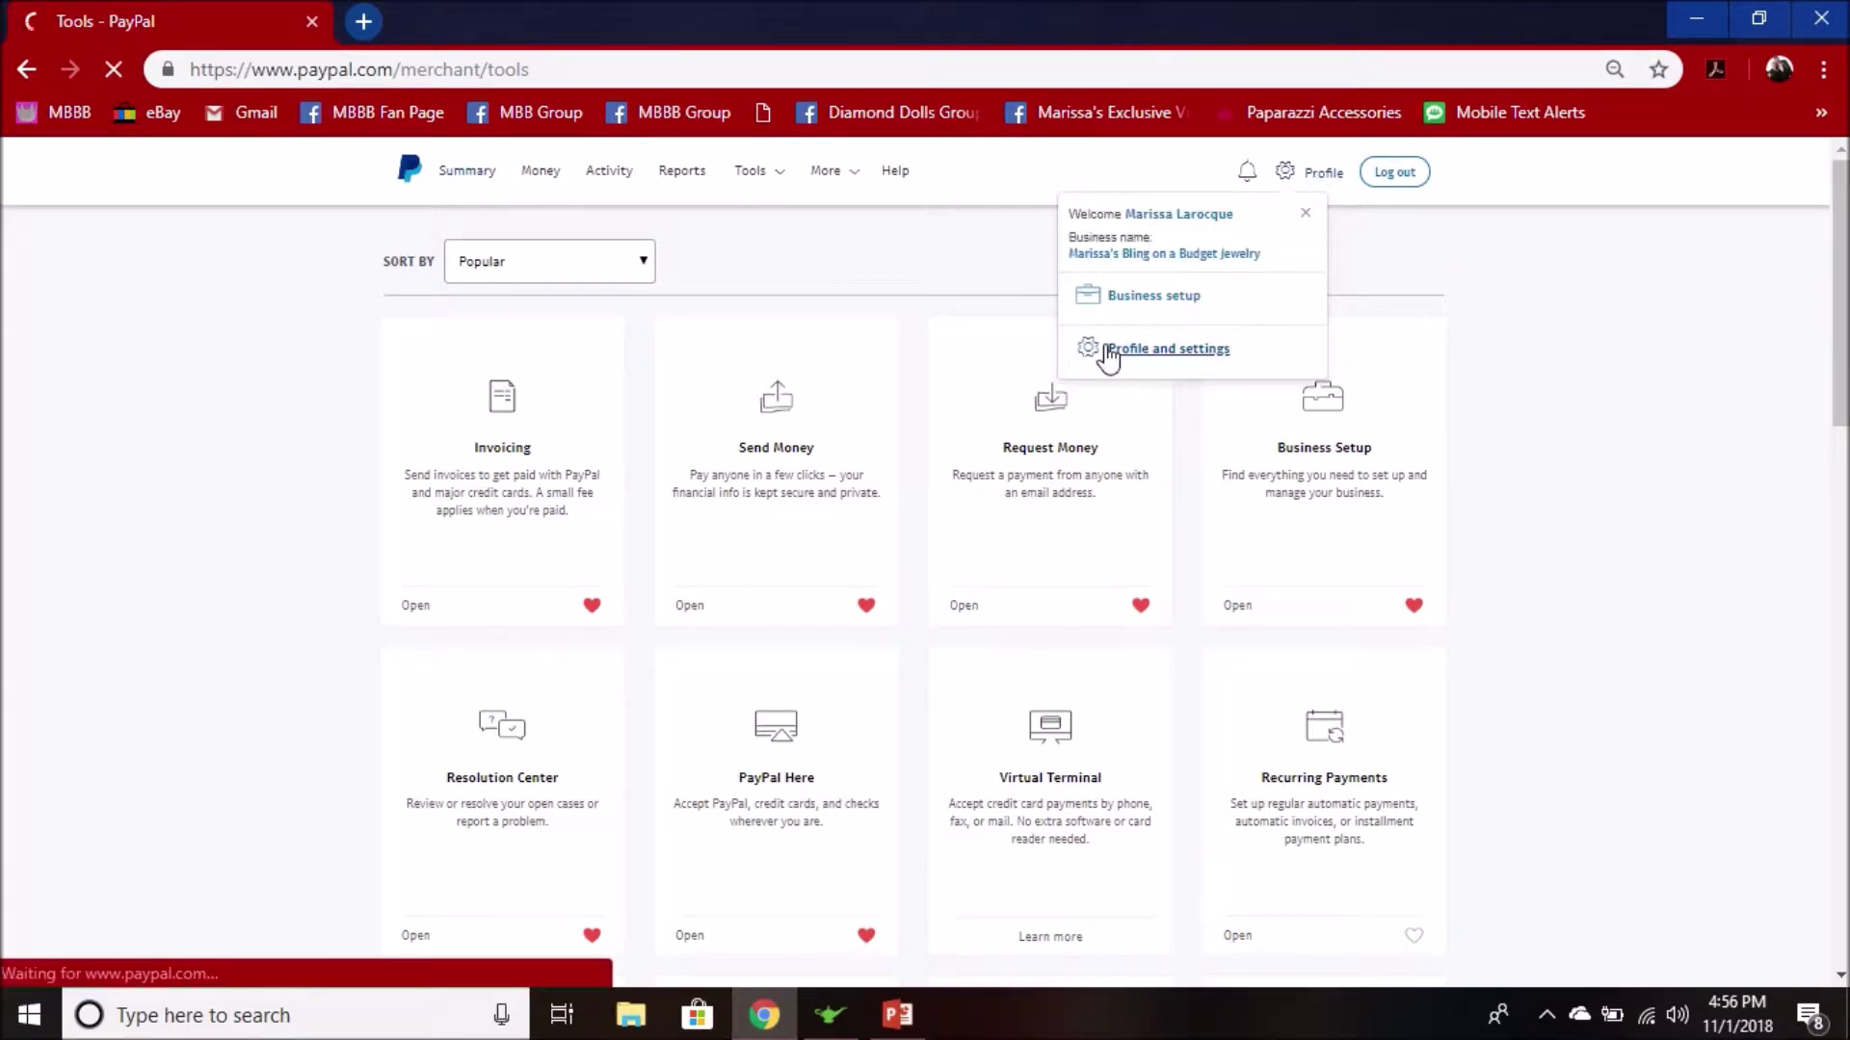
left_click(474, 470)
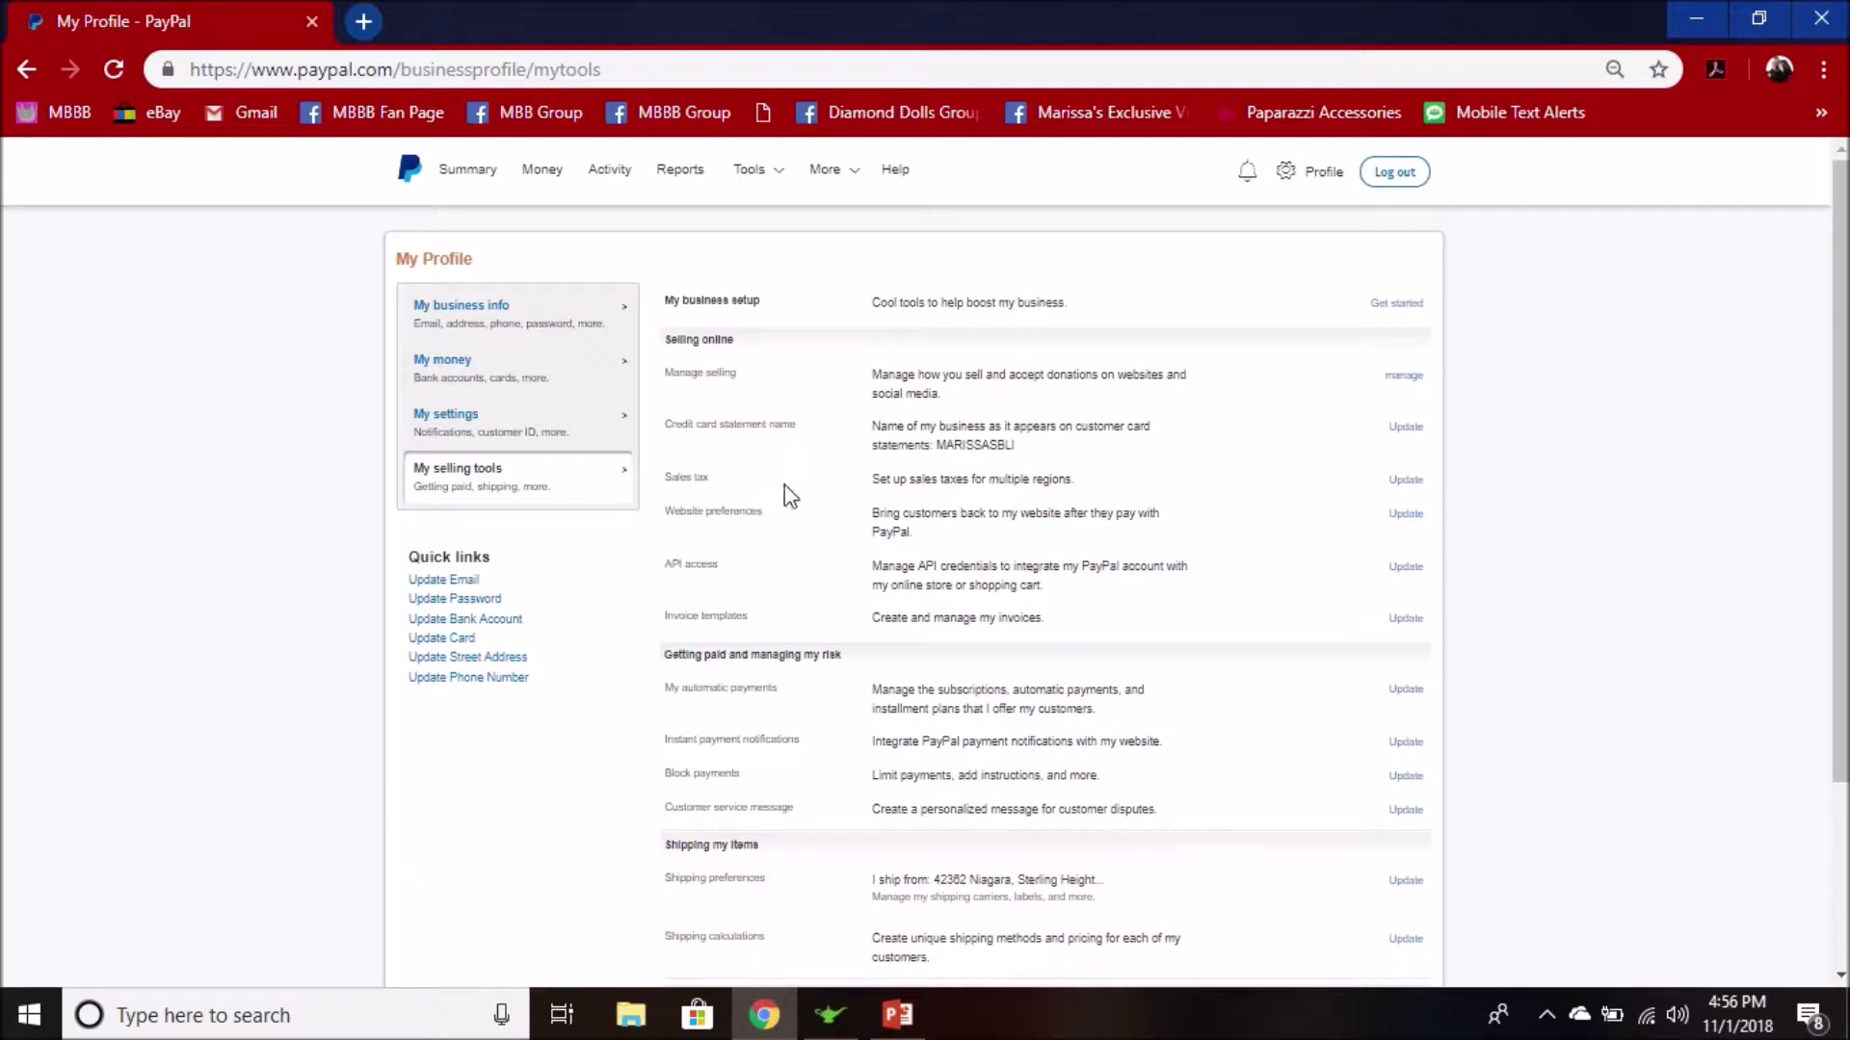
scroll(962, 540, "down", 3)
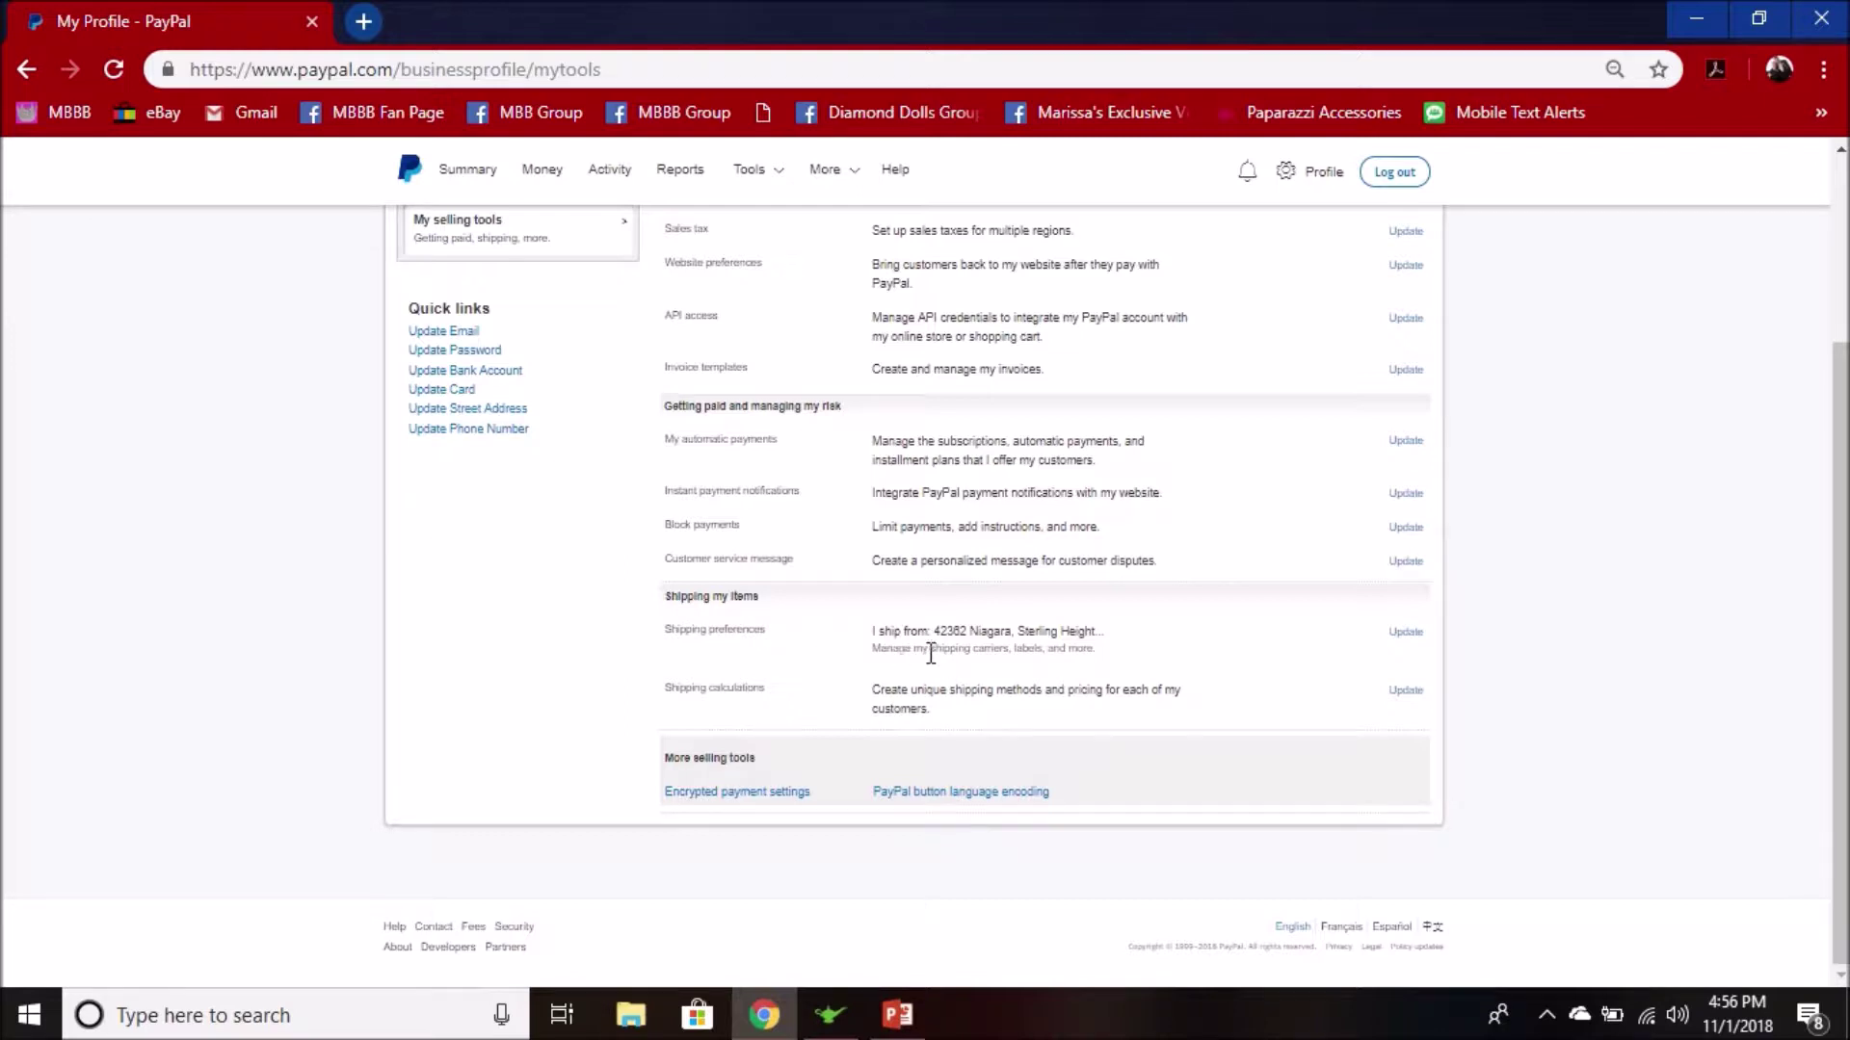
Step: Open the USPS label printer settings from the Shipping preferences
left_click(1405, 636)
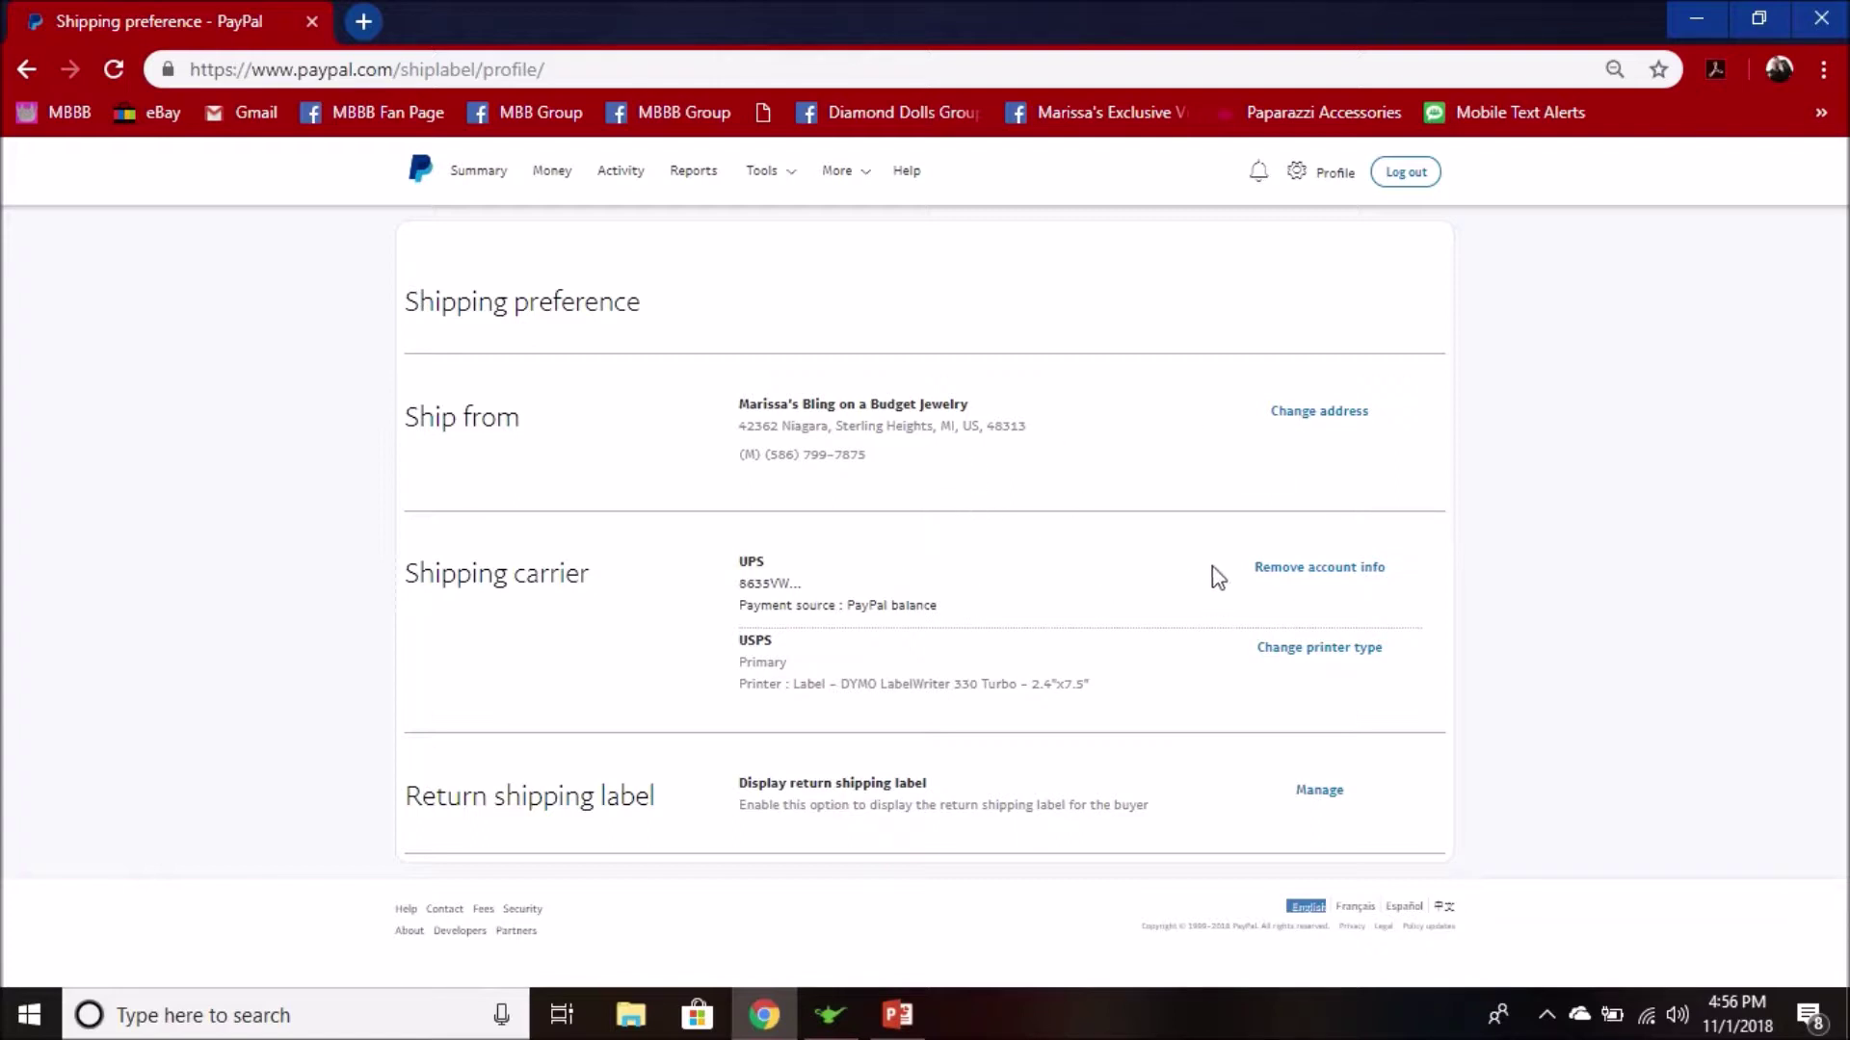
left_click(1323, 653)
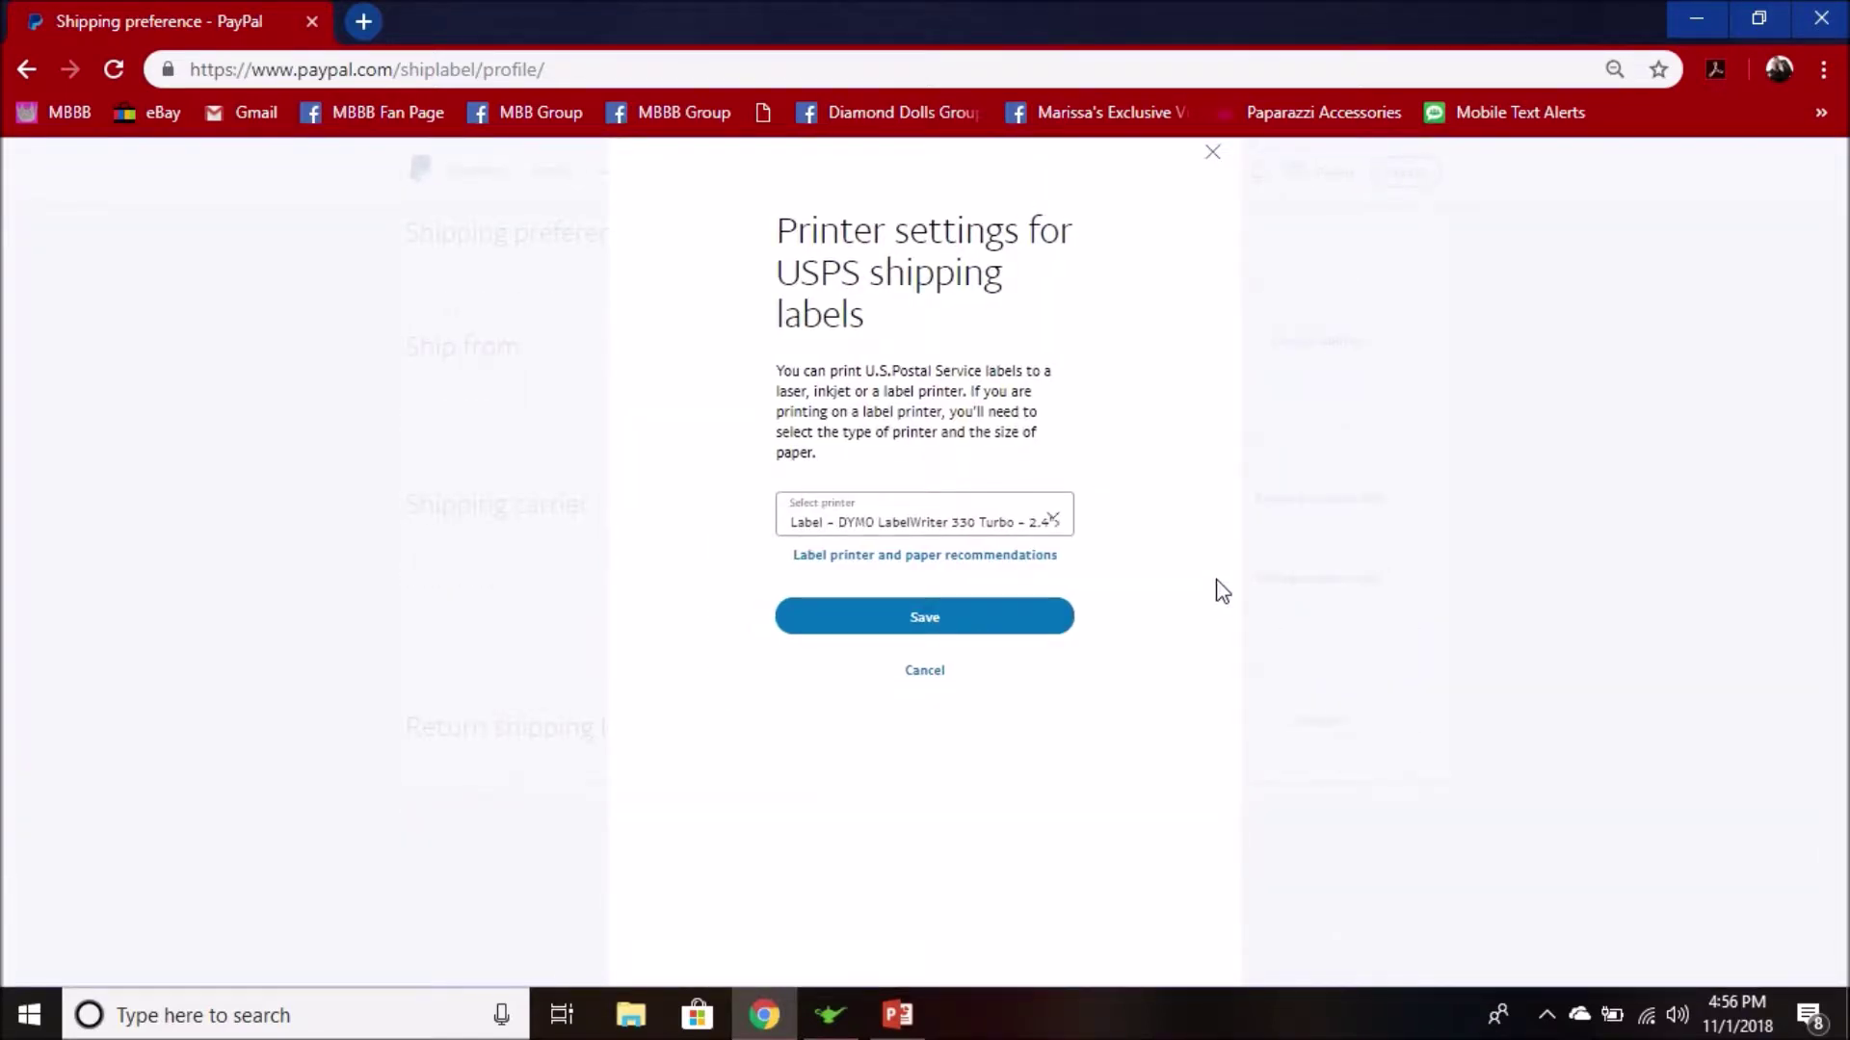
Step: Select the Label – DYMO LabelWriter 330 Turbo – 2.4"x7.5" printer and save it
left_click(1003, 526)
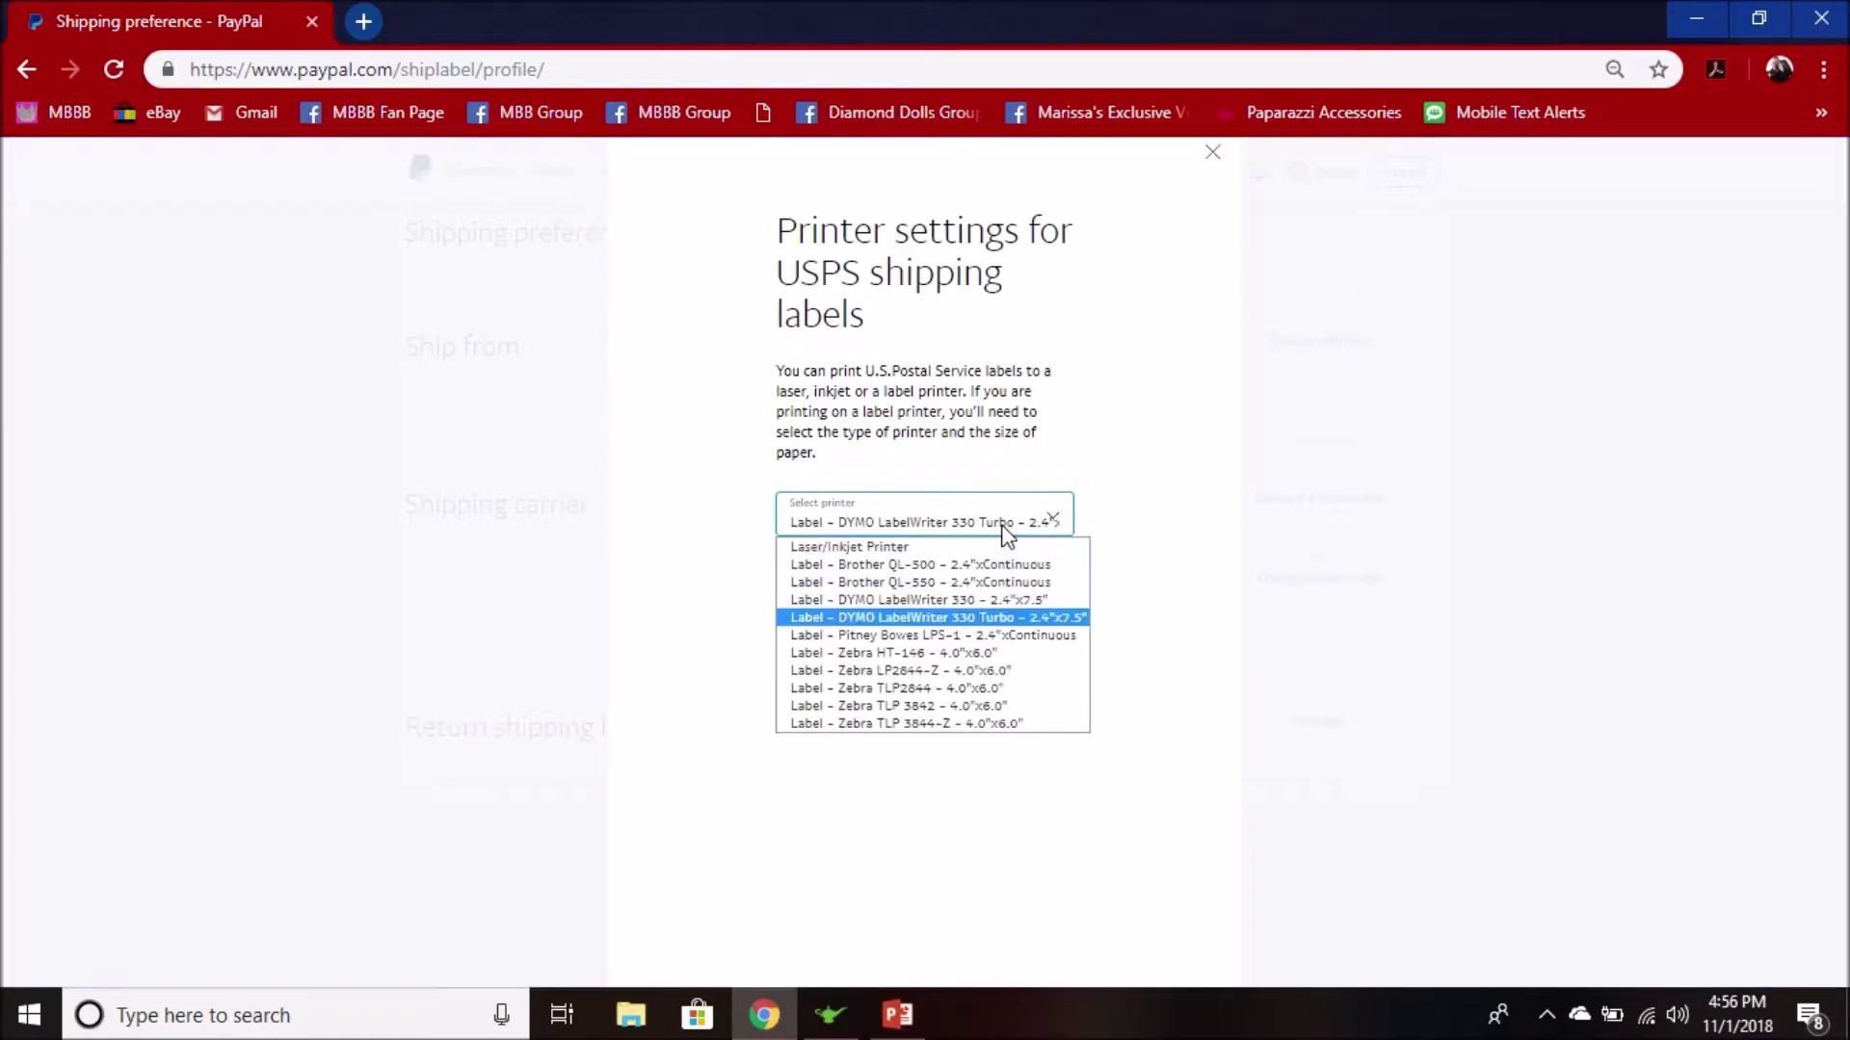
left_click(1058, 620)
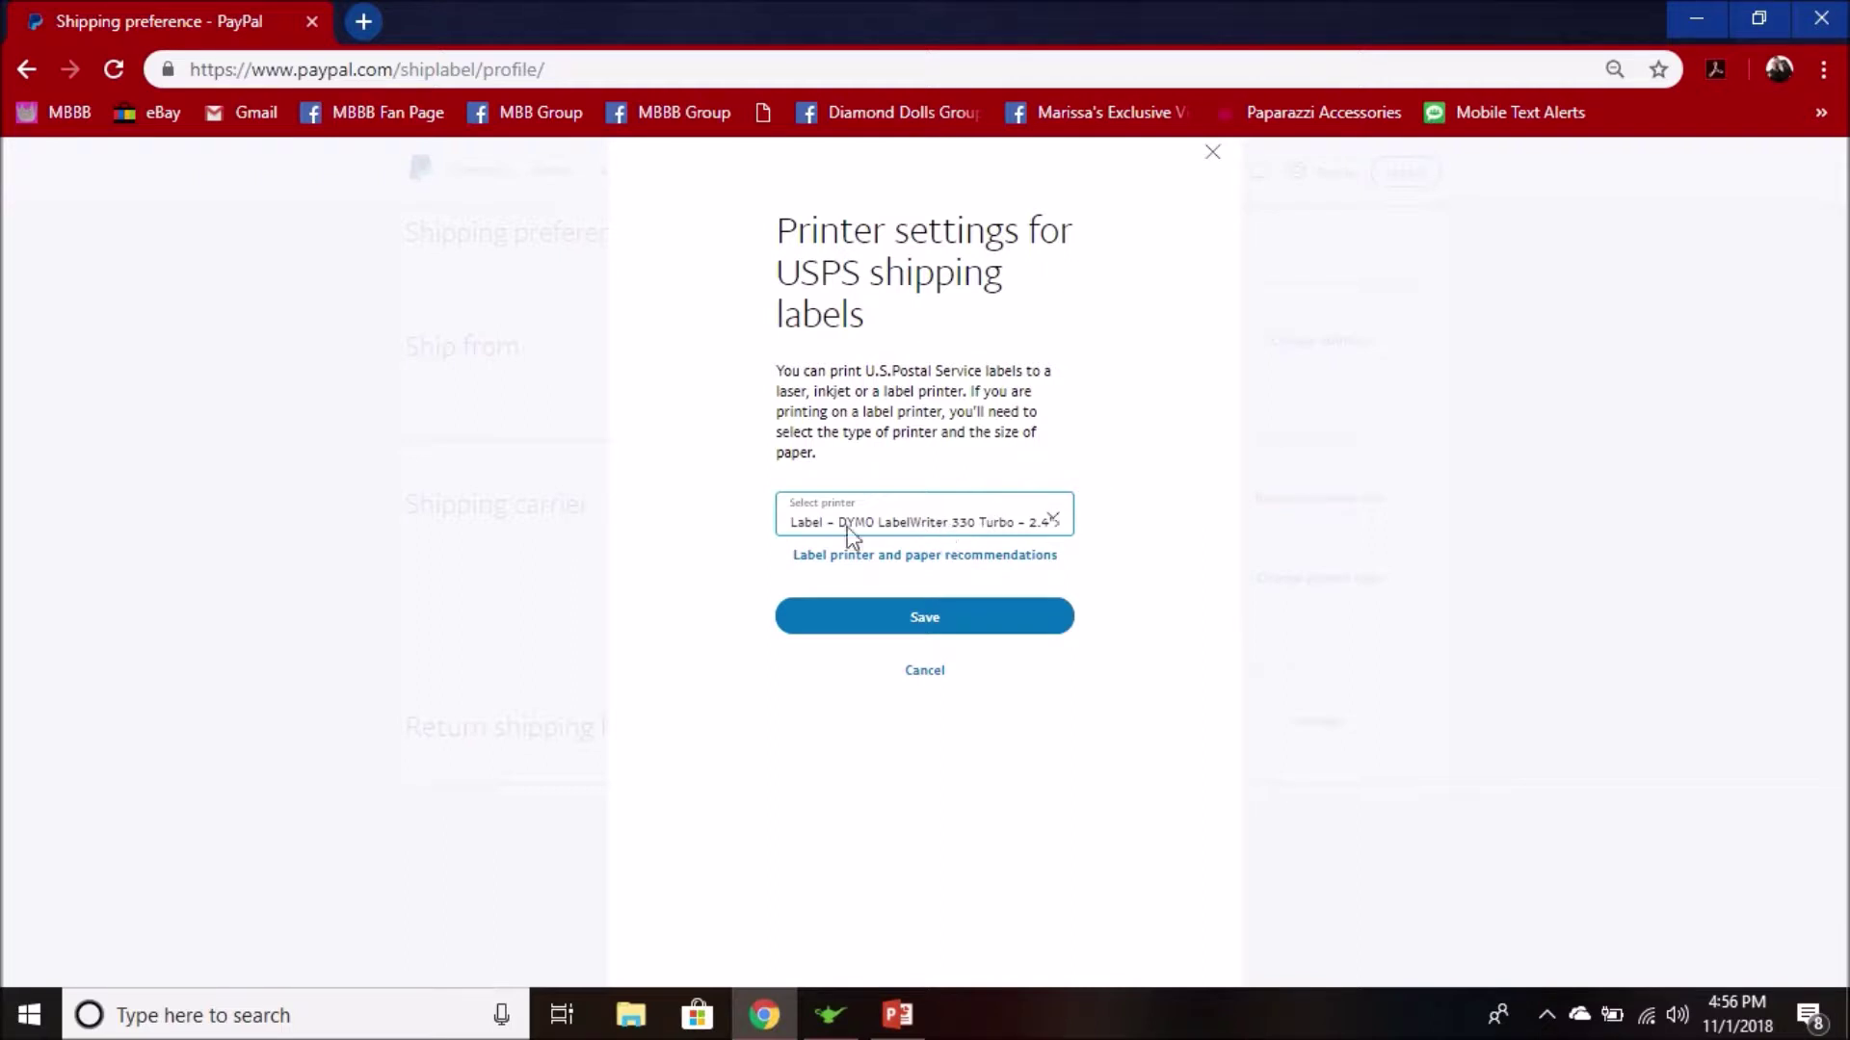
left_click(930, 528)
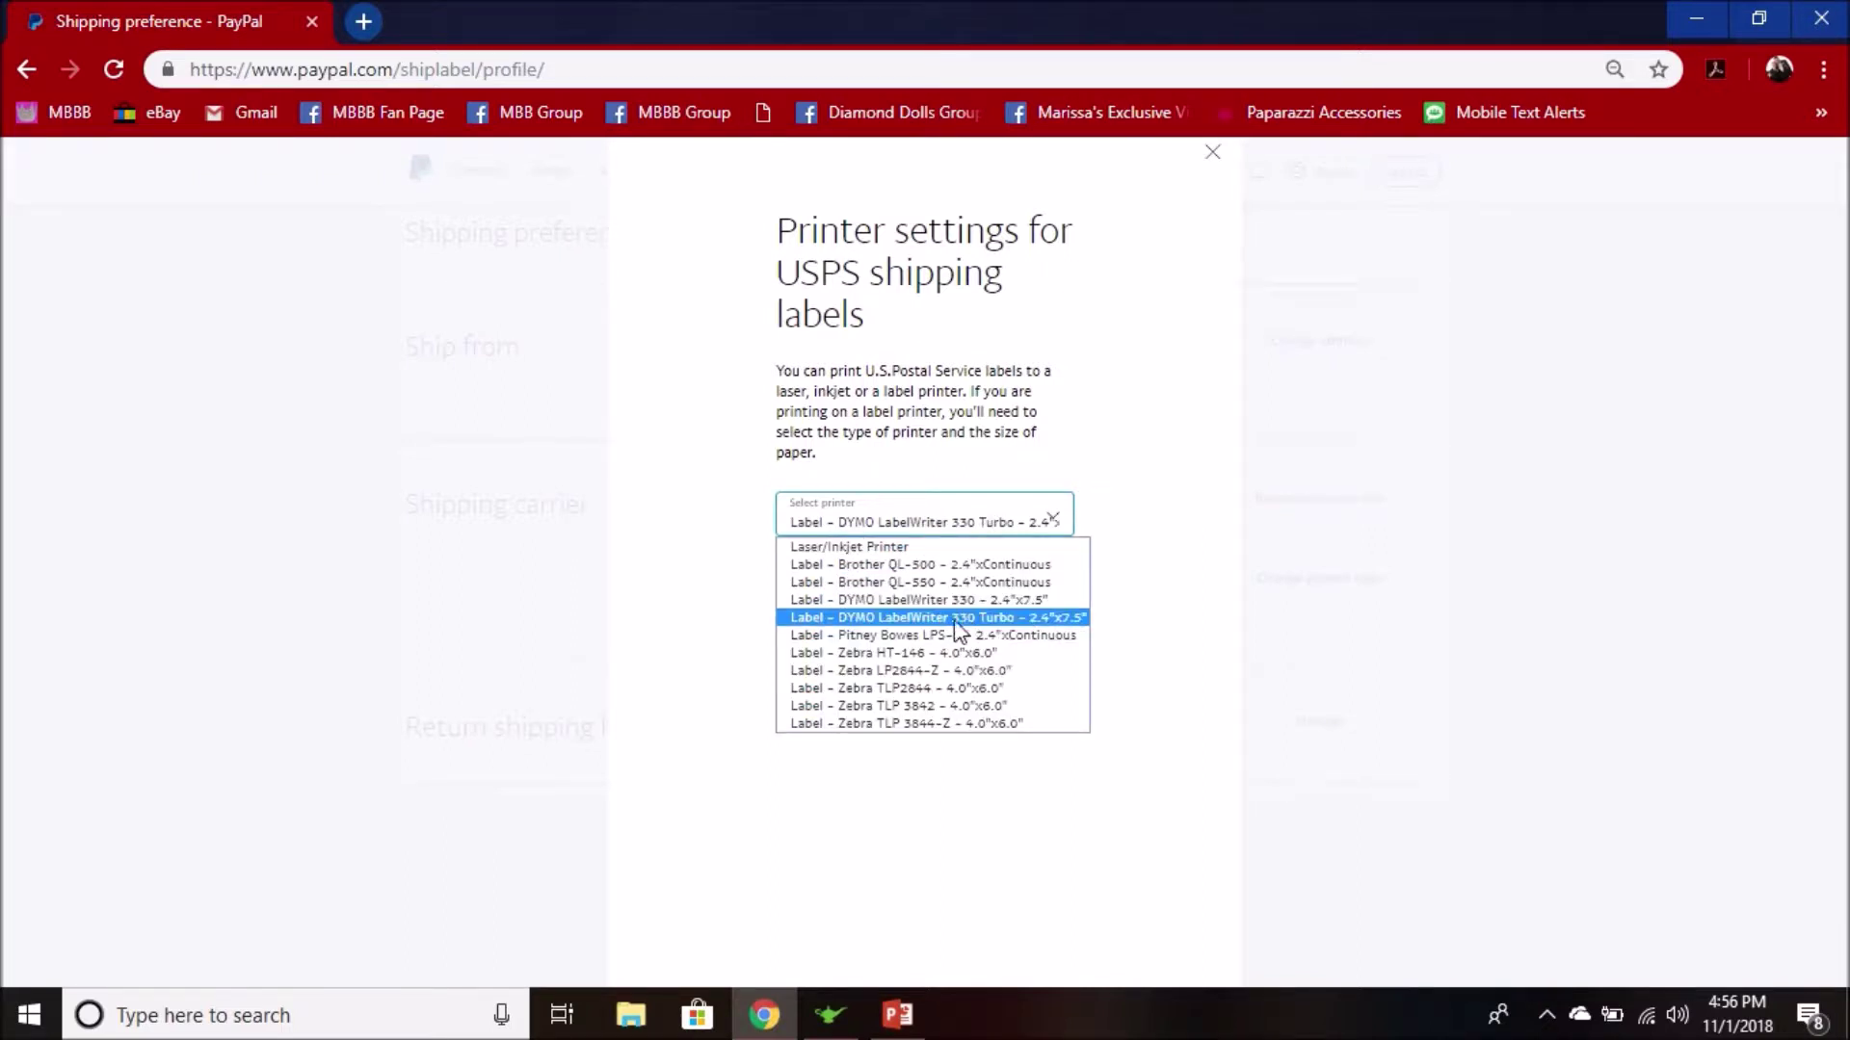
left_click(1060, 619)
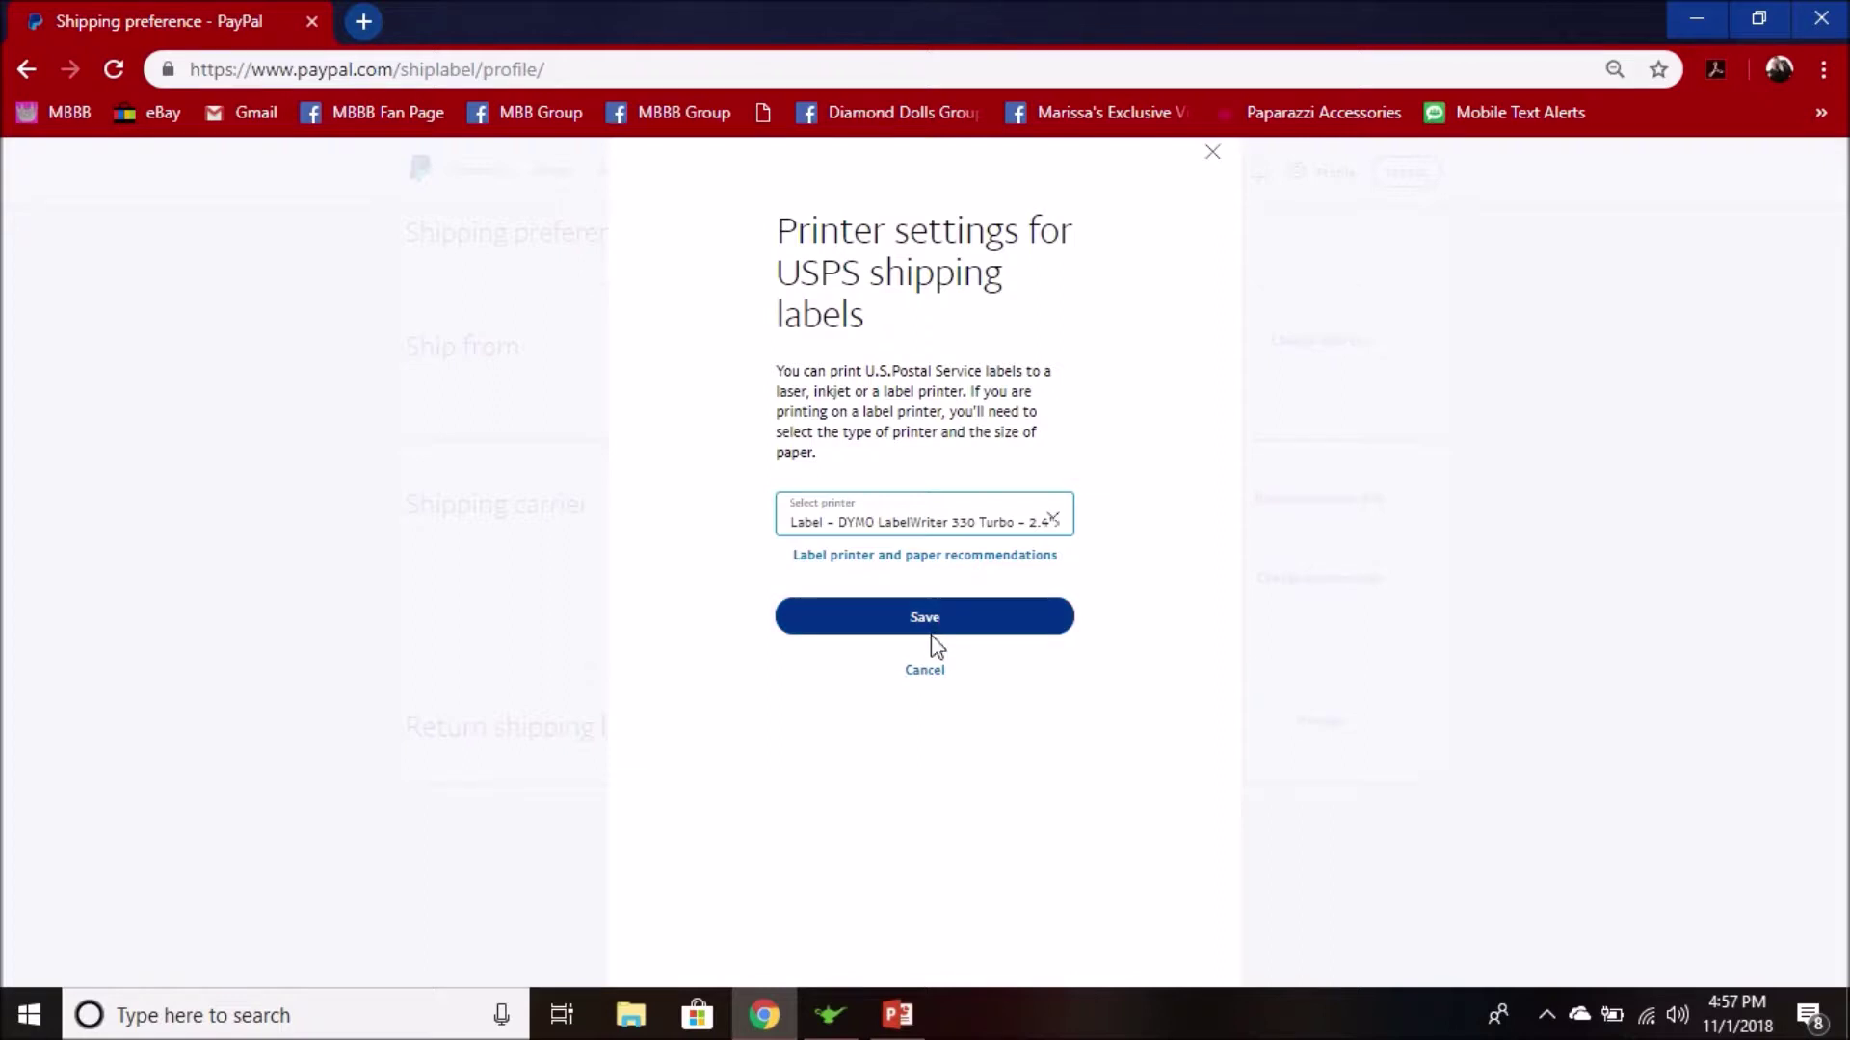
left_click(923, 672)
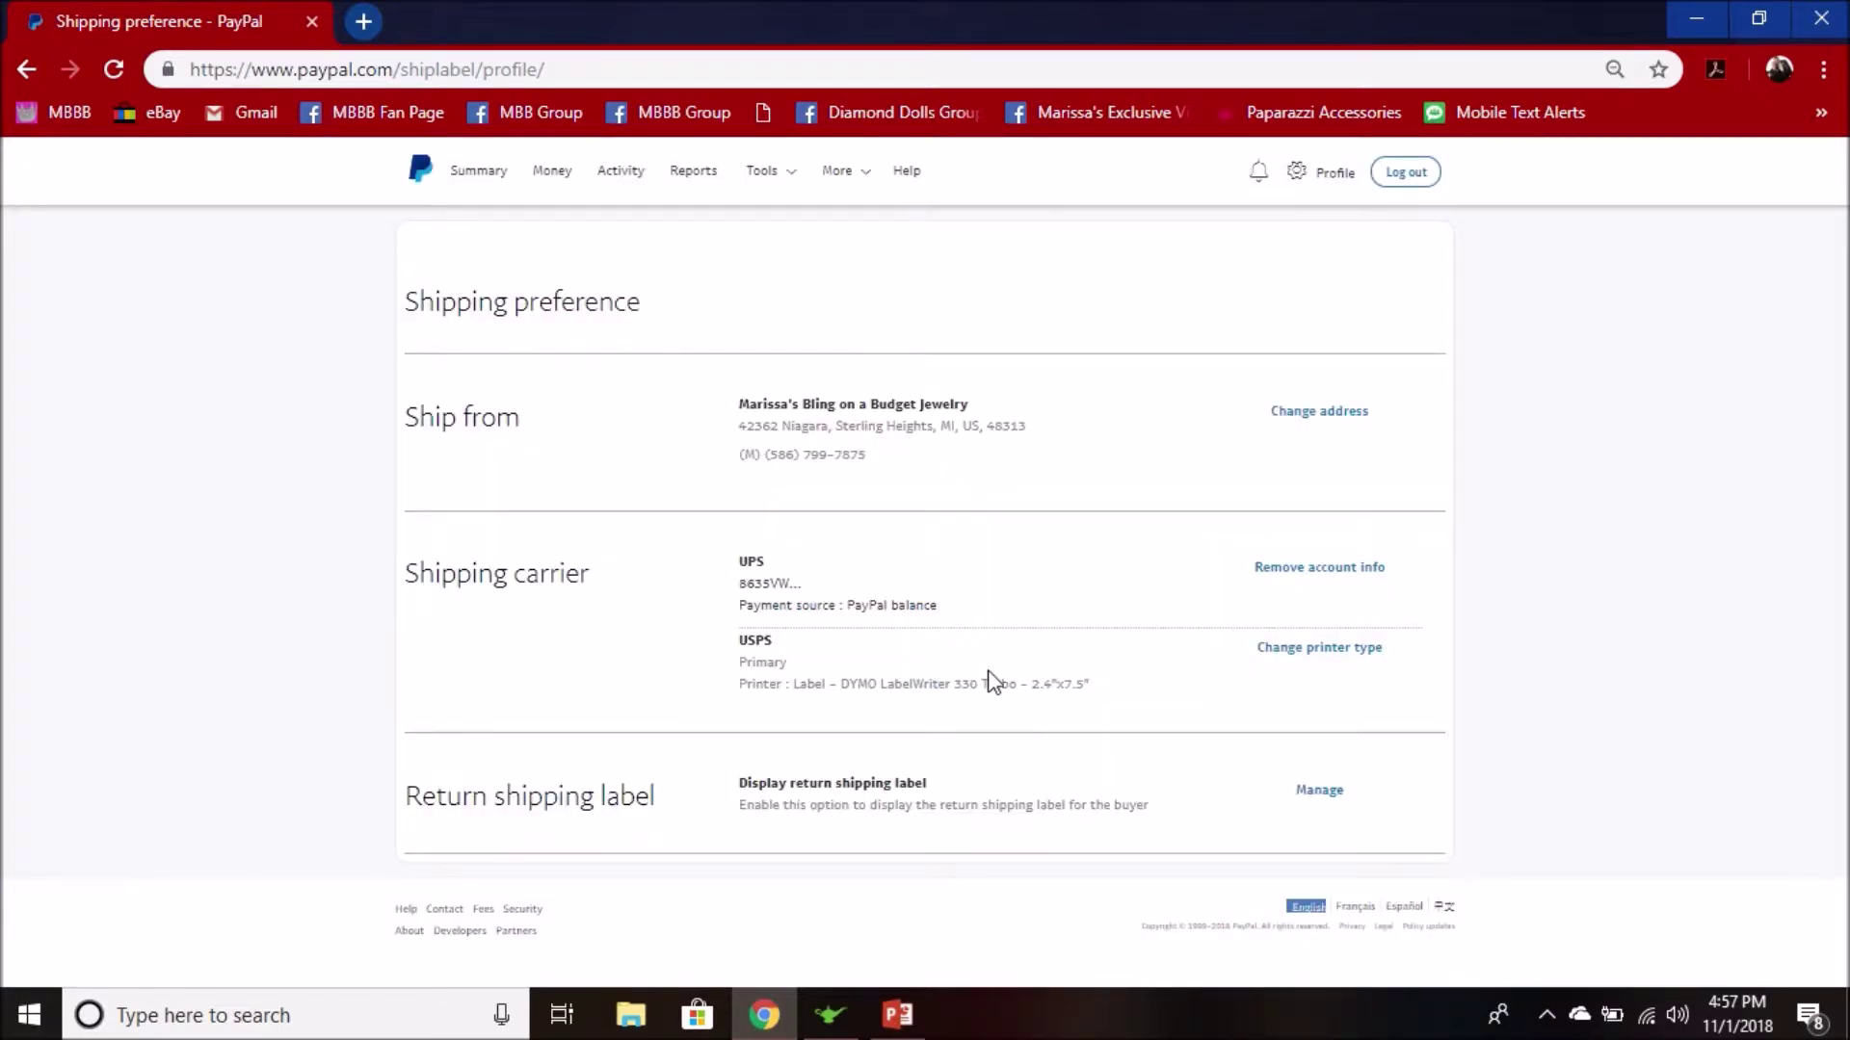
Step: Search invoices for the customer's name, open the paid $9.30 invoice, and right-click Print shipping label
mouse_move(781, 188)
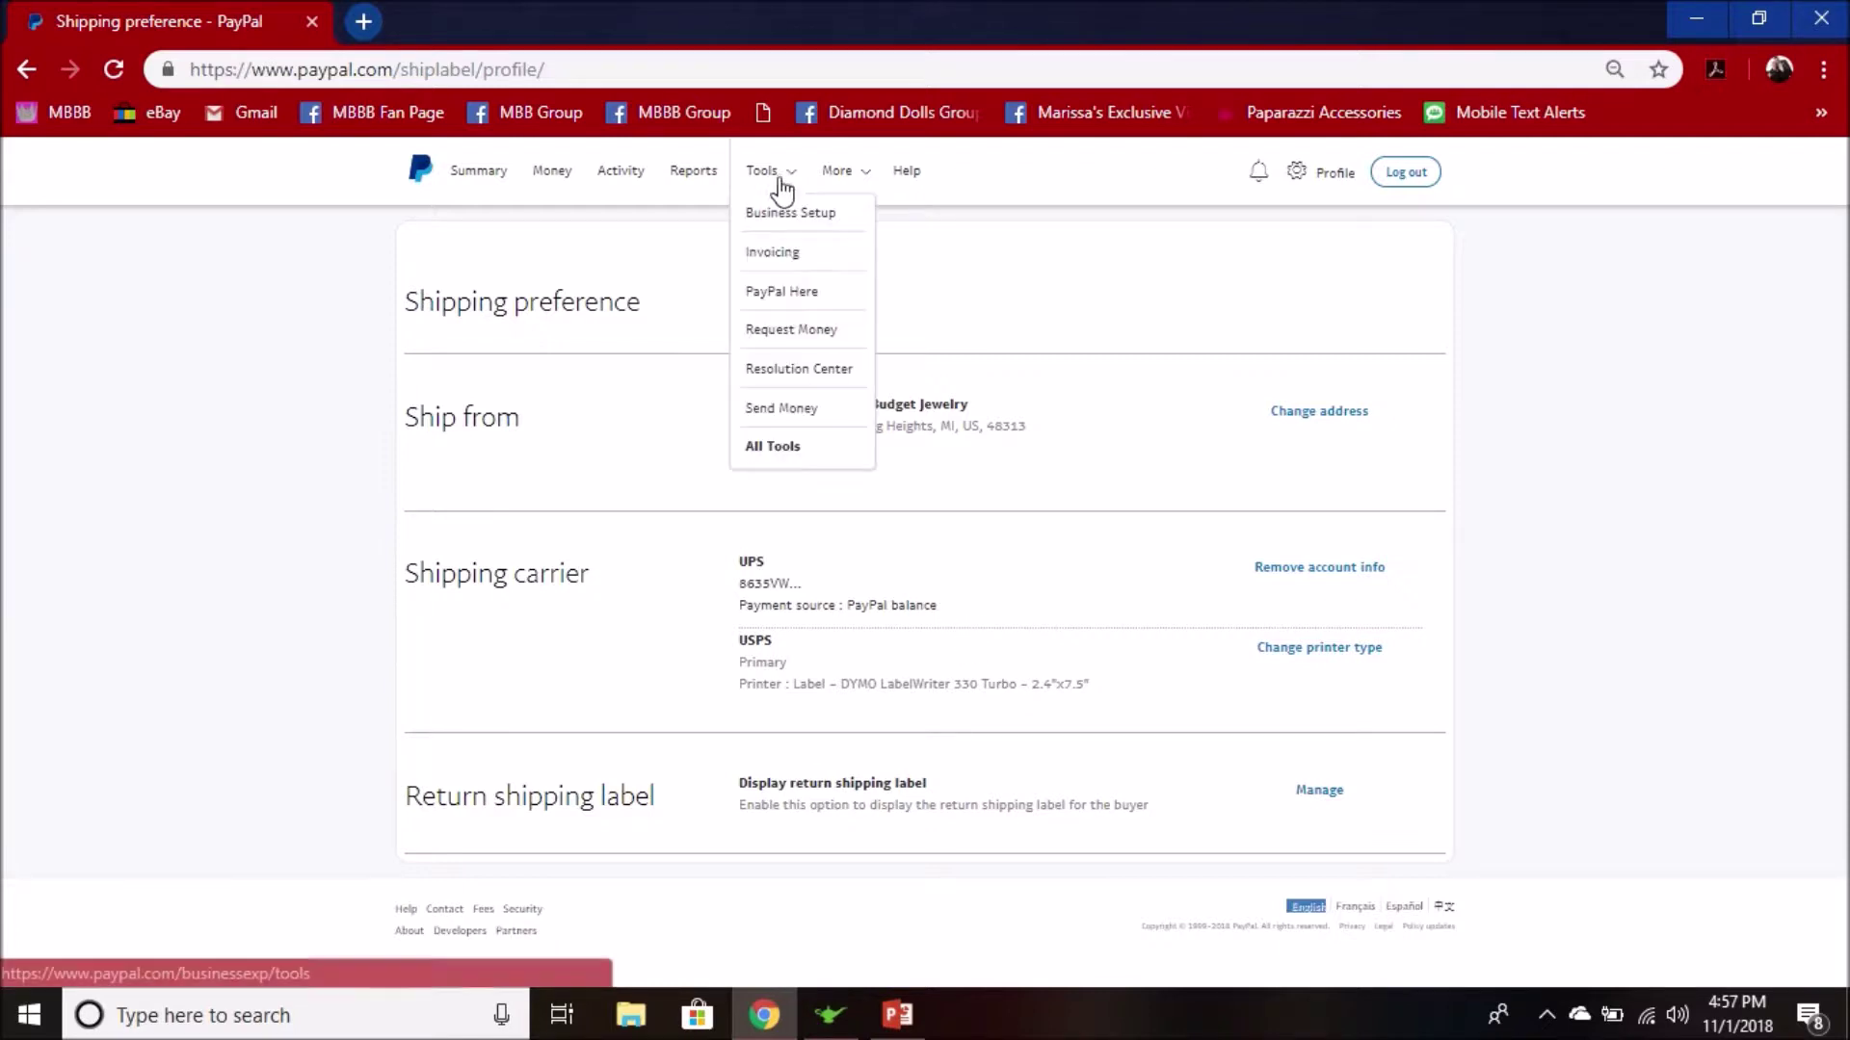
left_click(773, 254)
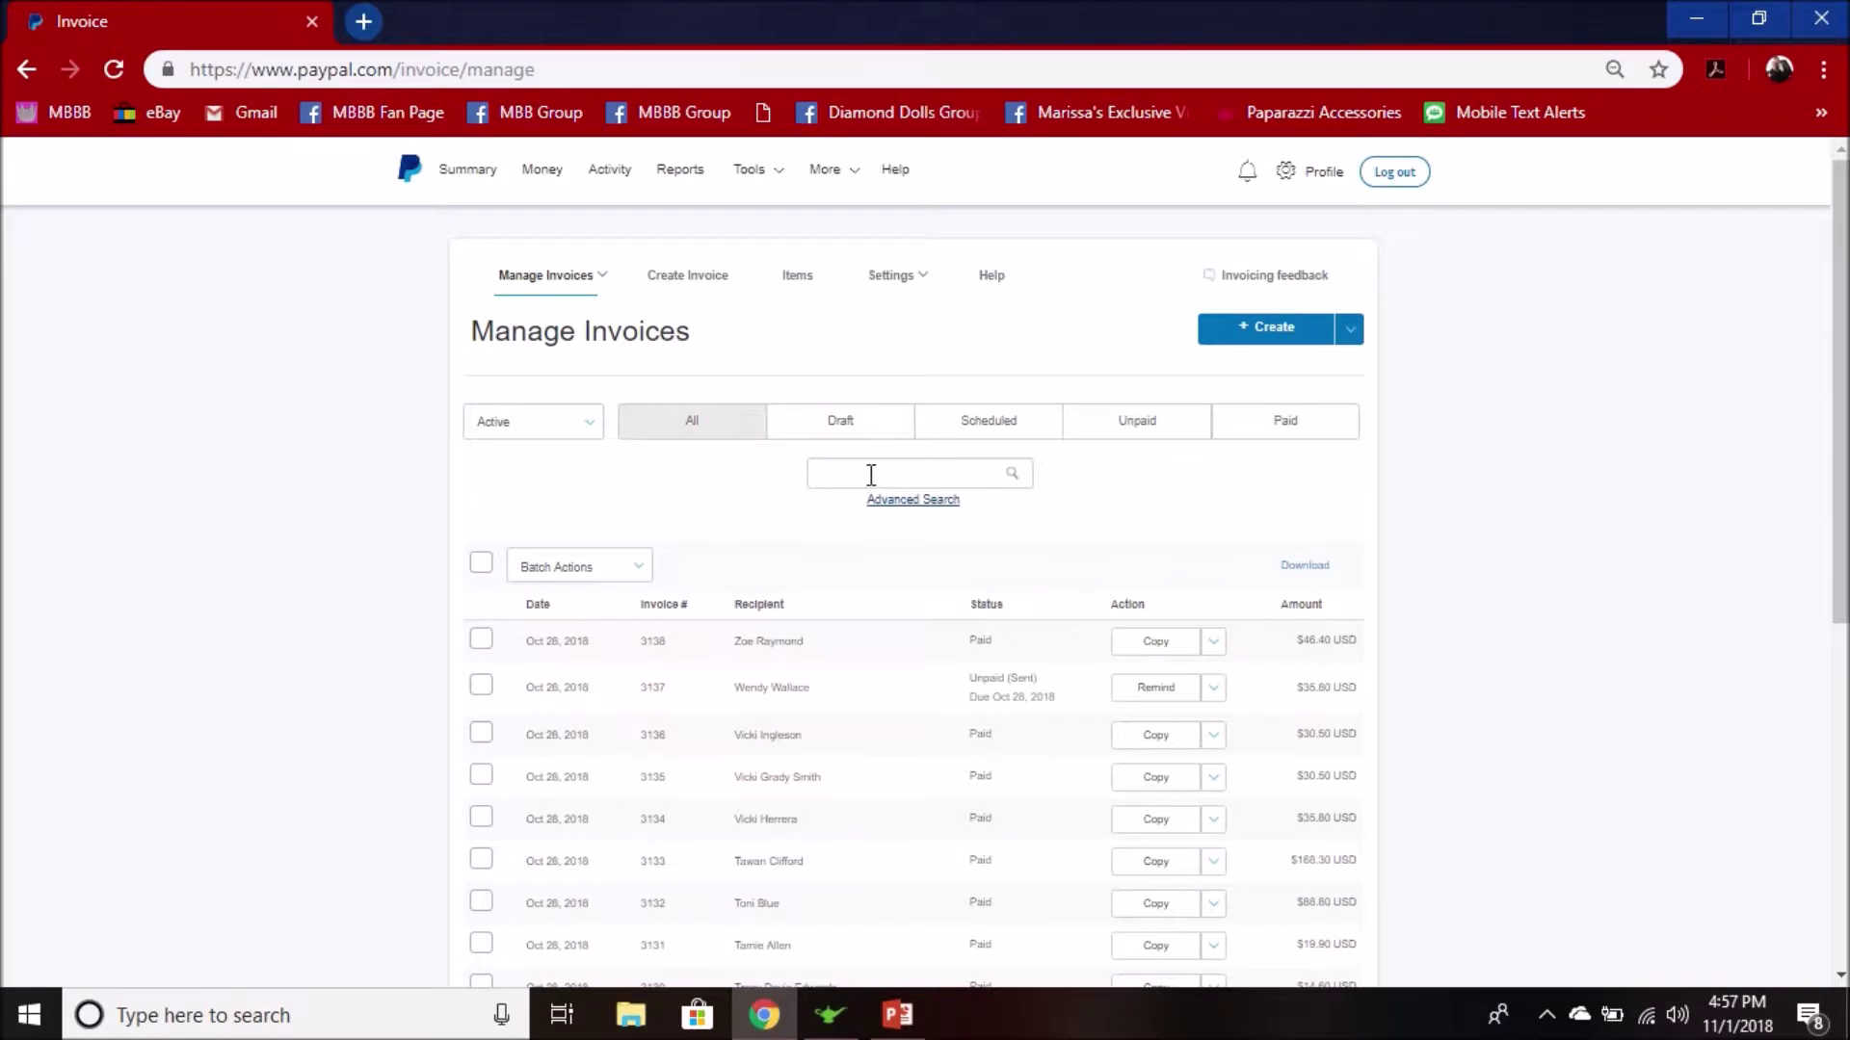
left_click(871, 475)
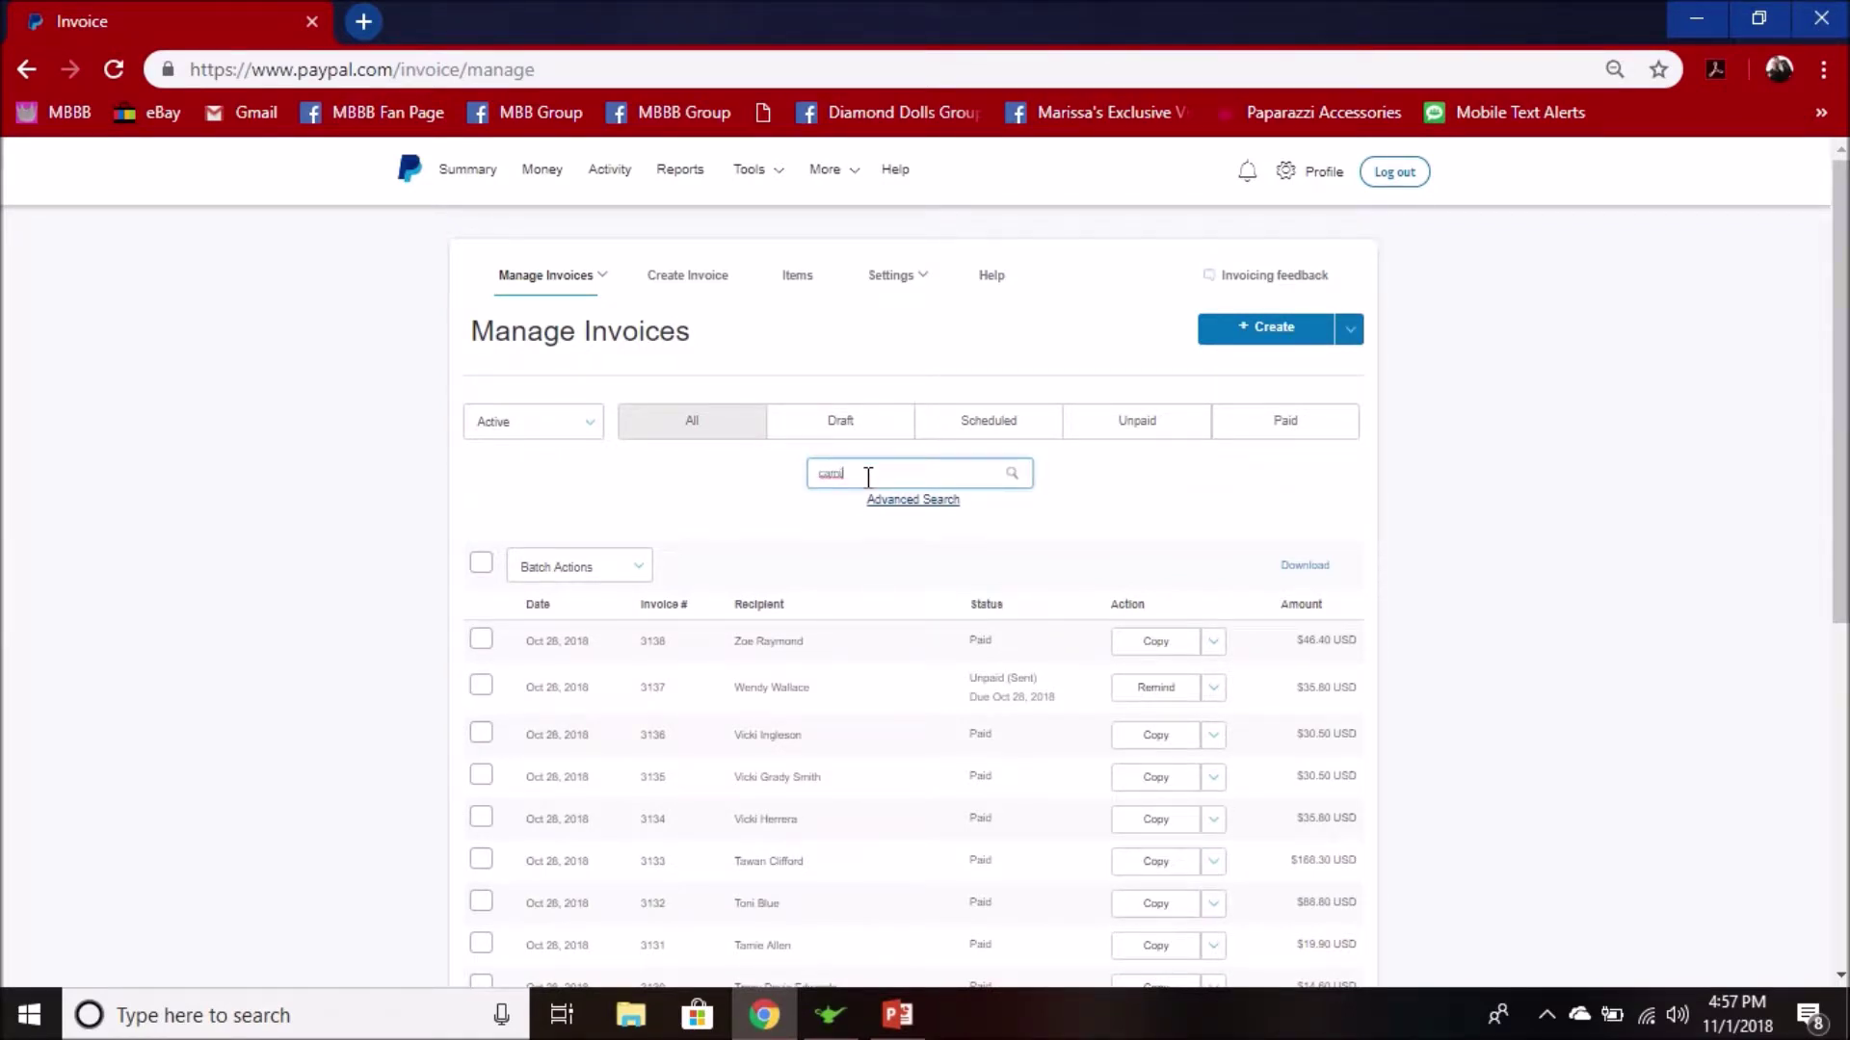
type("camille")
key("Return")
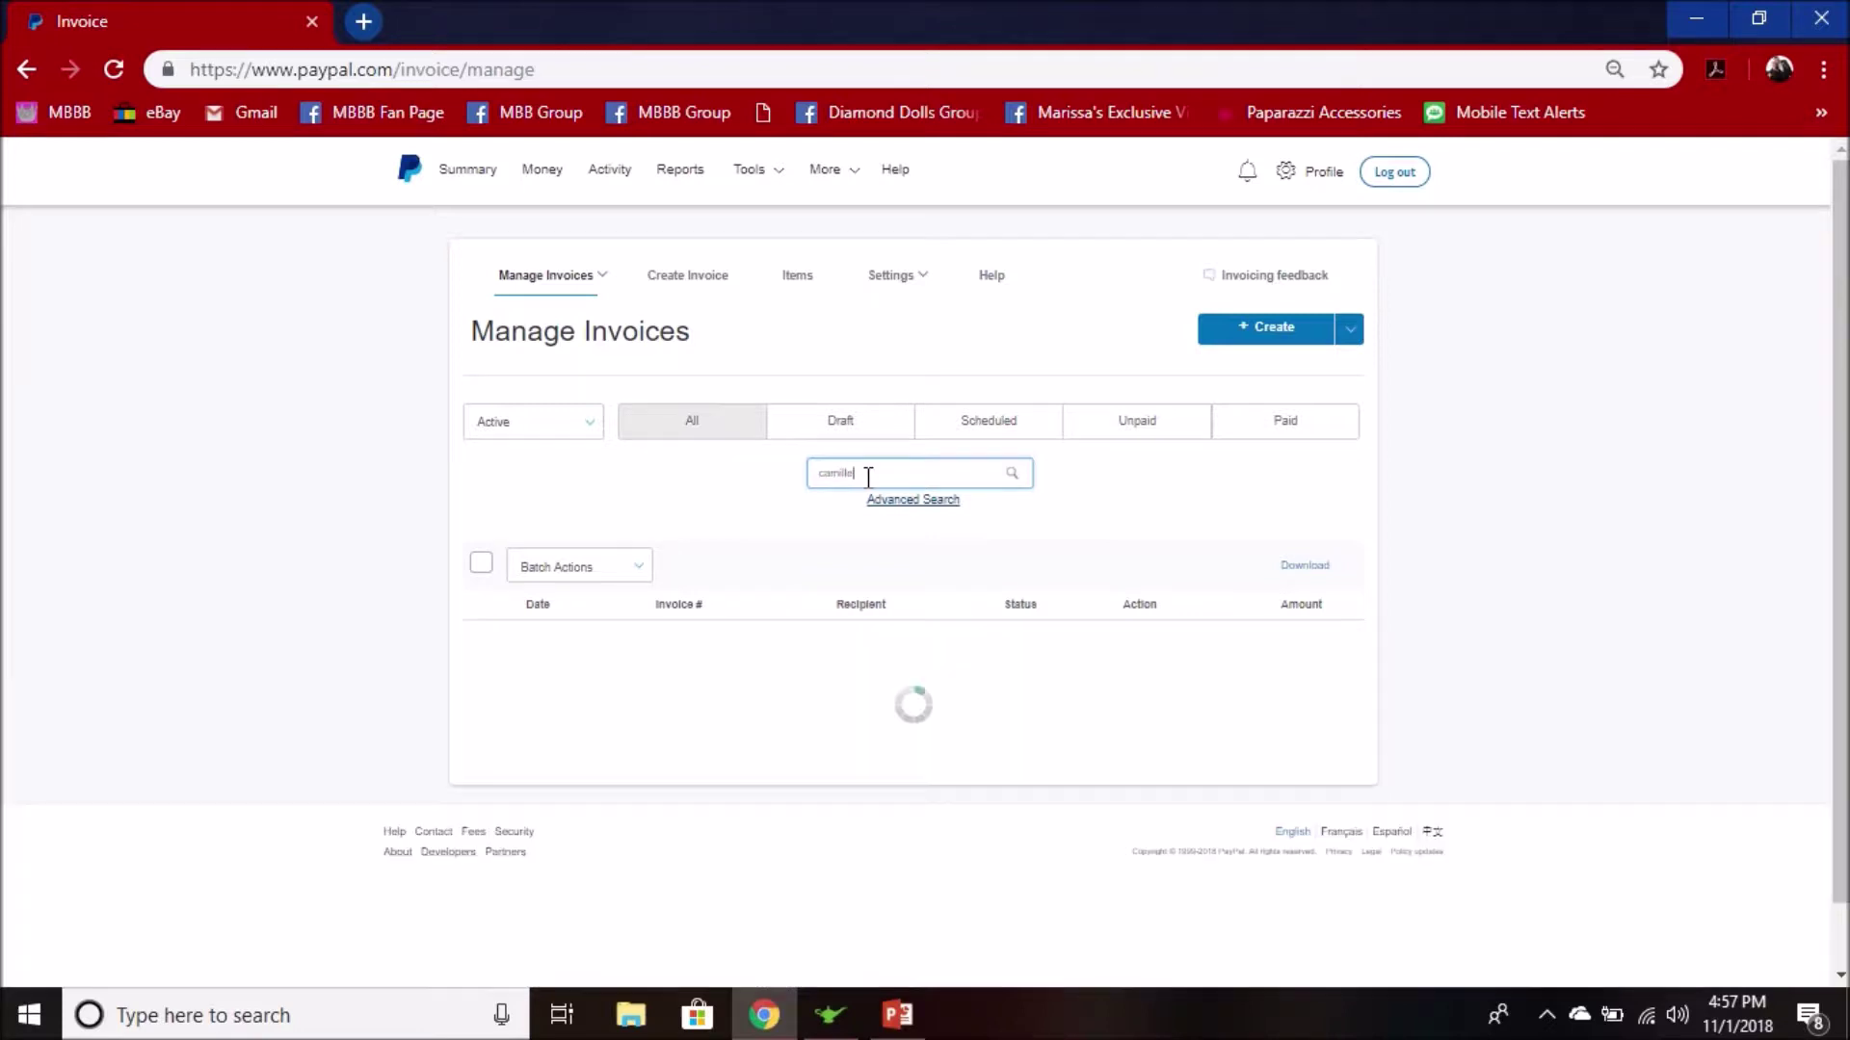
left_click(856, 644)
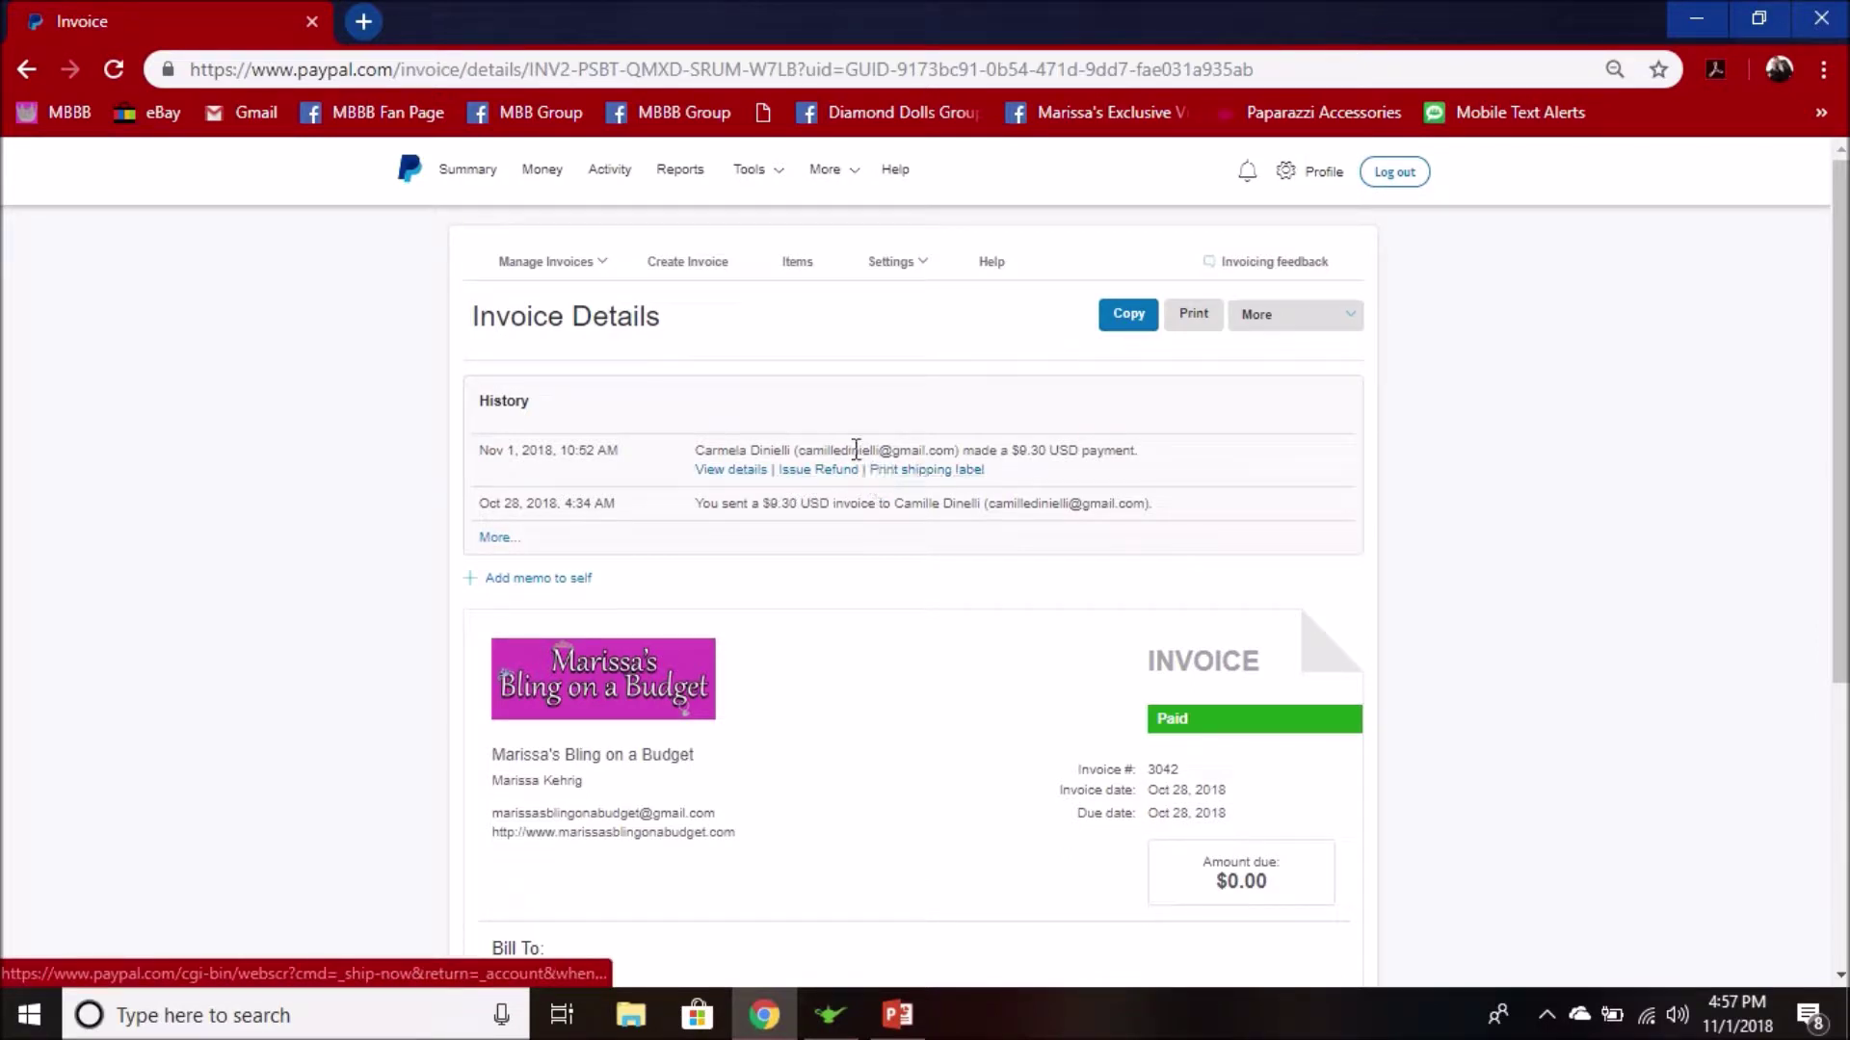
right_click(930, 473)
Step: Open the Create Shipping Label page in a new tab and scroll to the service options
left_click(1041, 489)
key("ctrl+Tab")
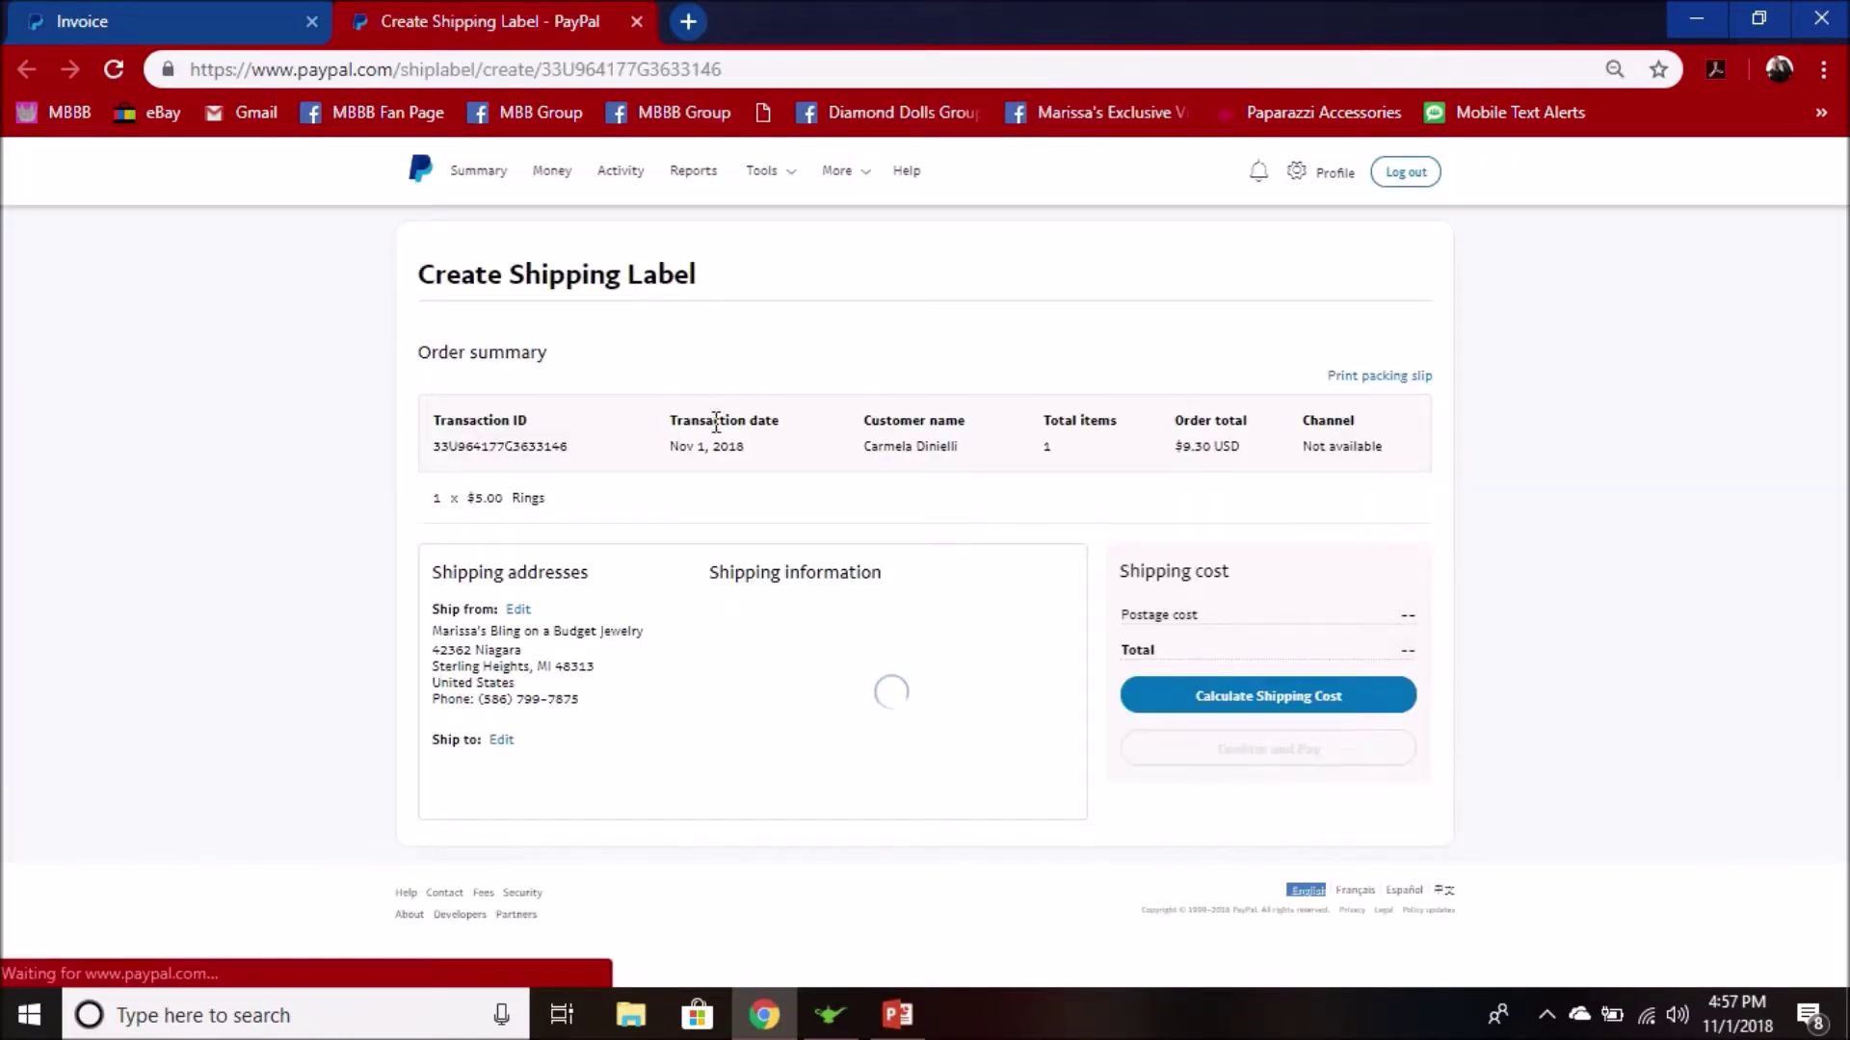
scroll(716, 424, "down", 2)
scroll(704, 424, "down", 2)
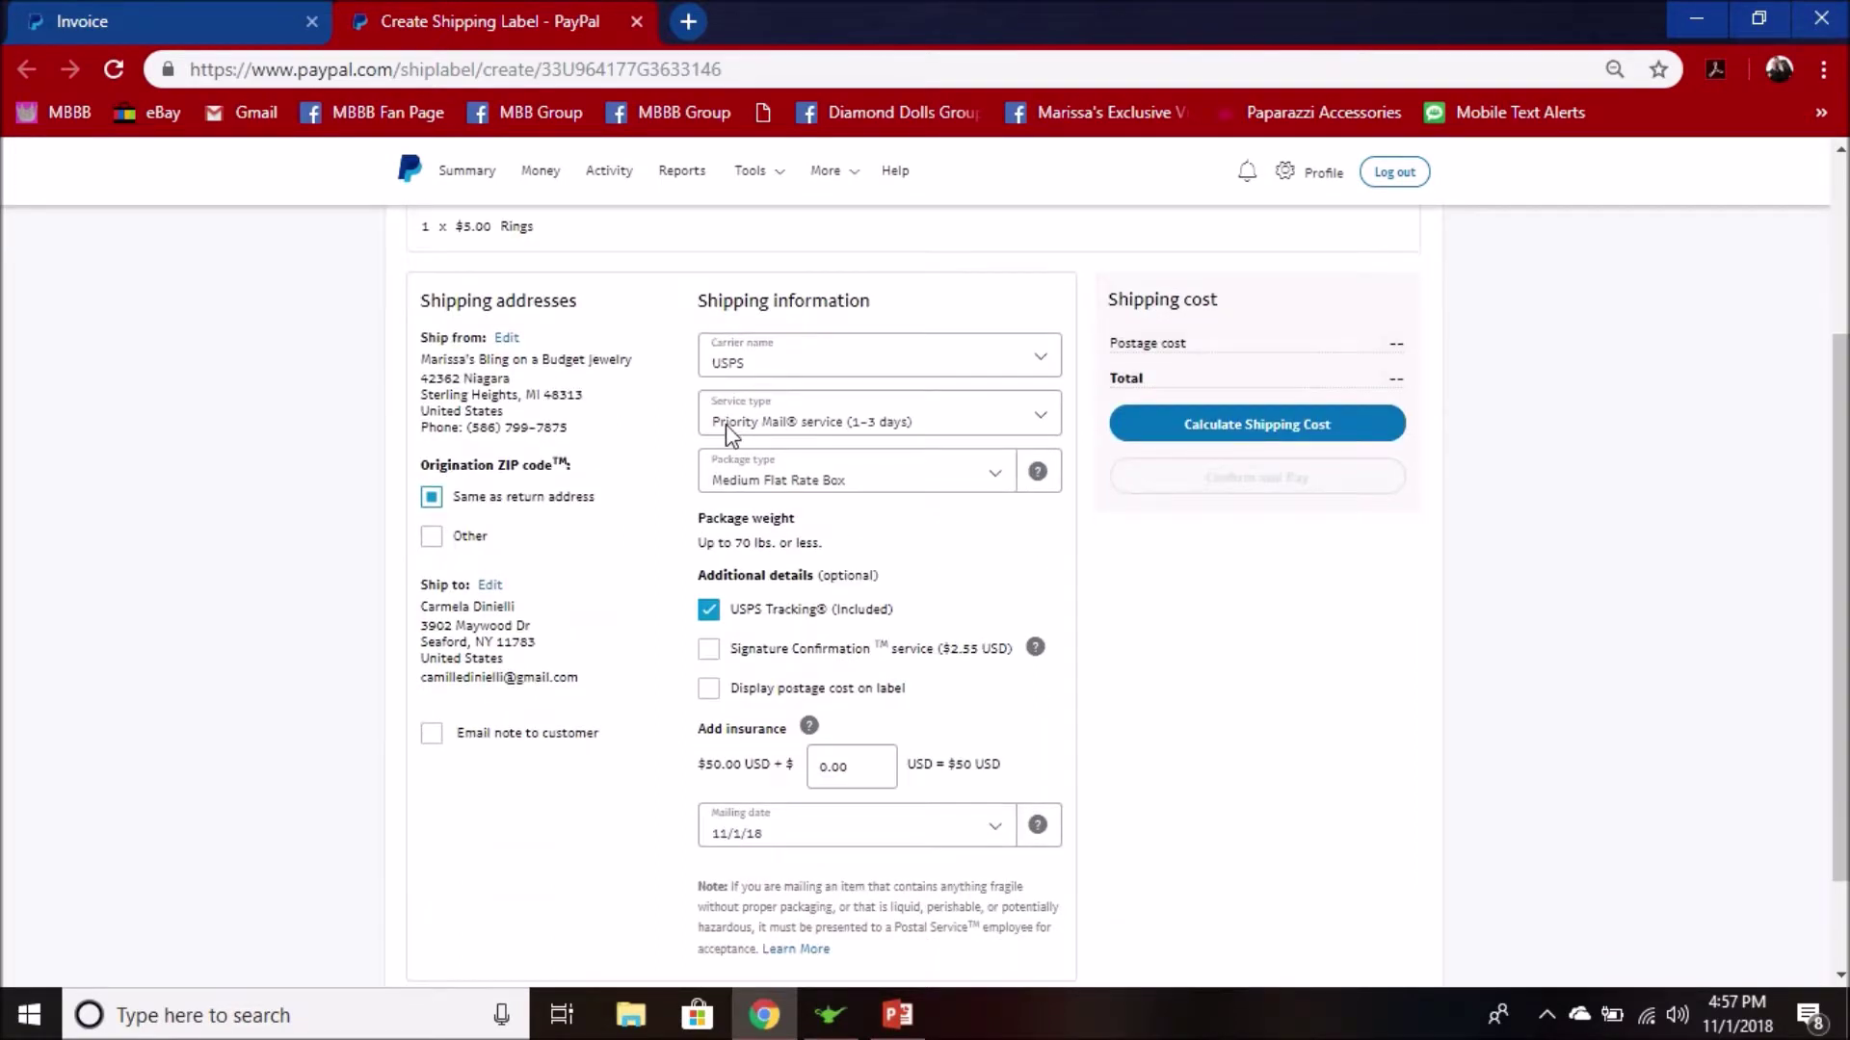
Step: Quote First-Class Mail Parcel for a 5 oz package ($2.79), then return to the invoice tab
left_click(759, 418)
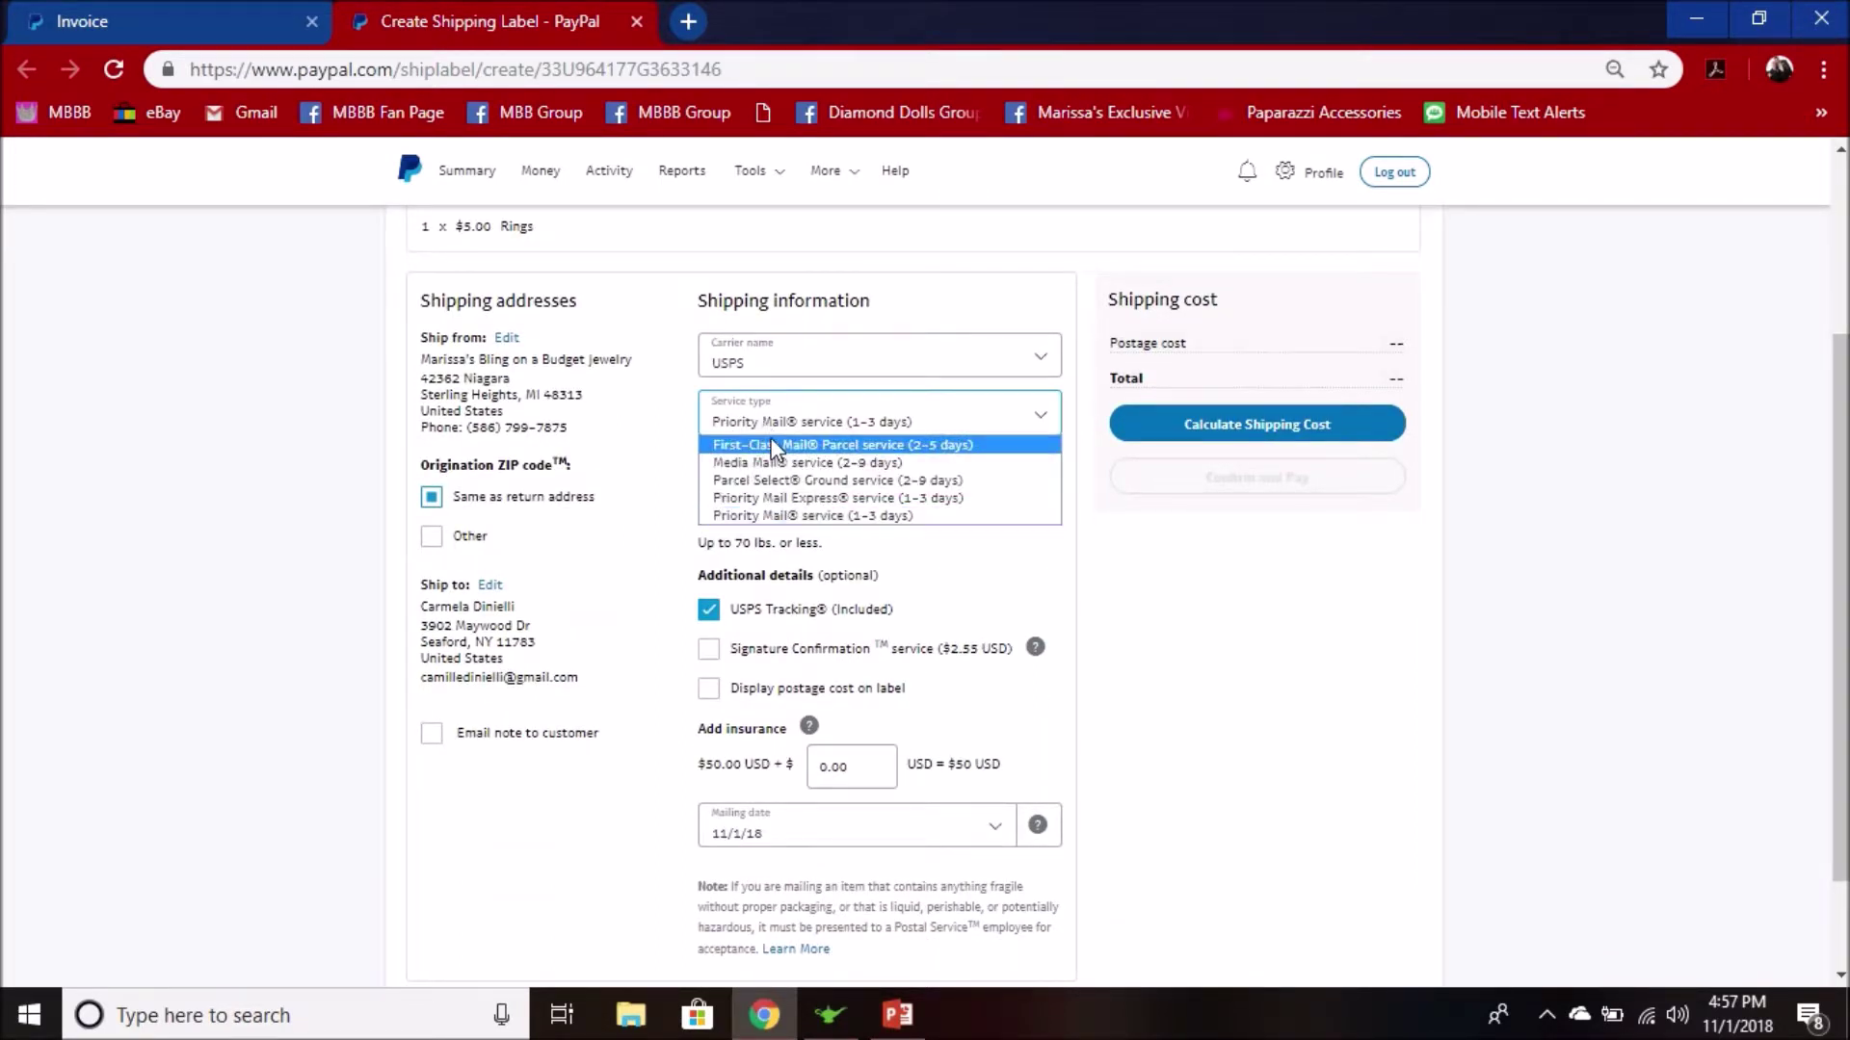
left_click(773, 448)
left_click(747, 555)
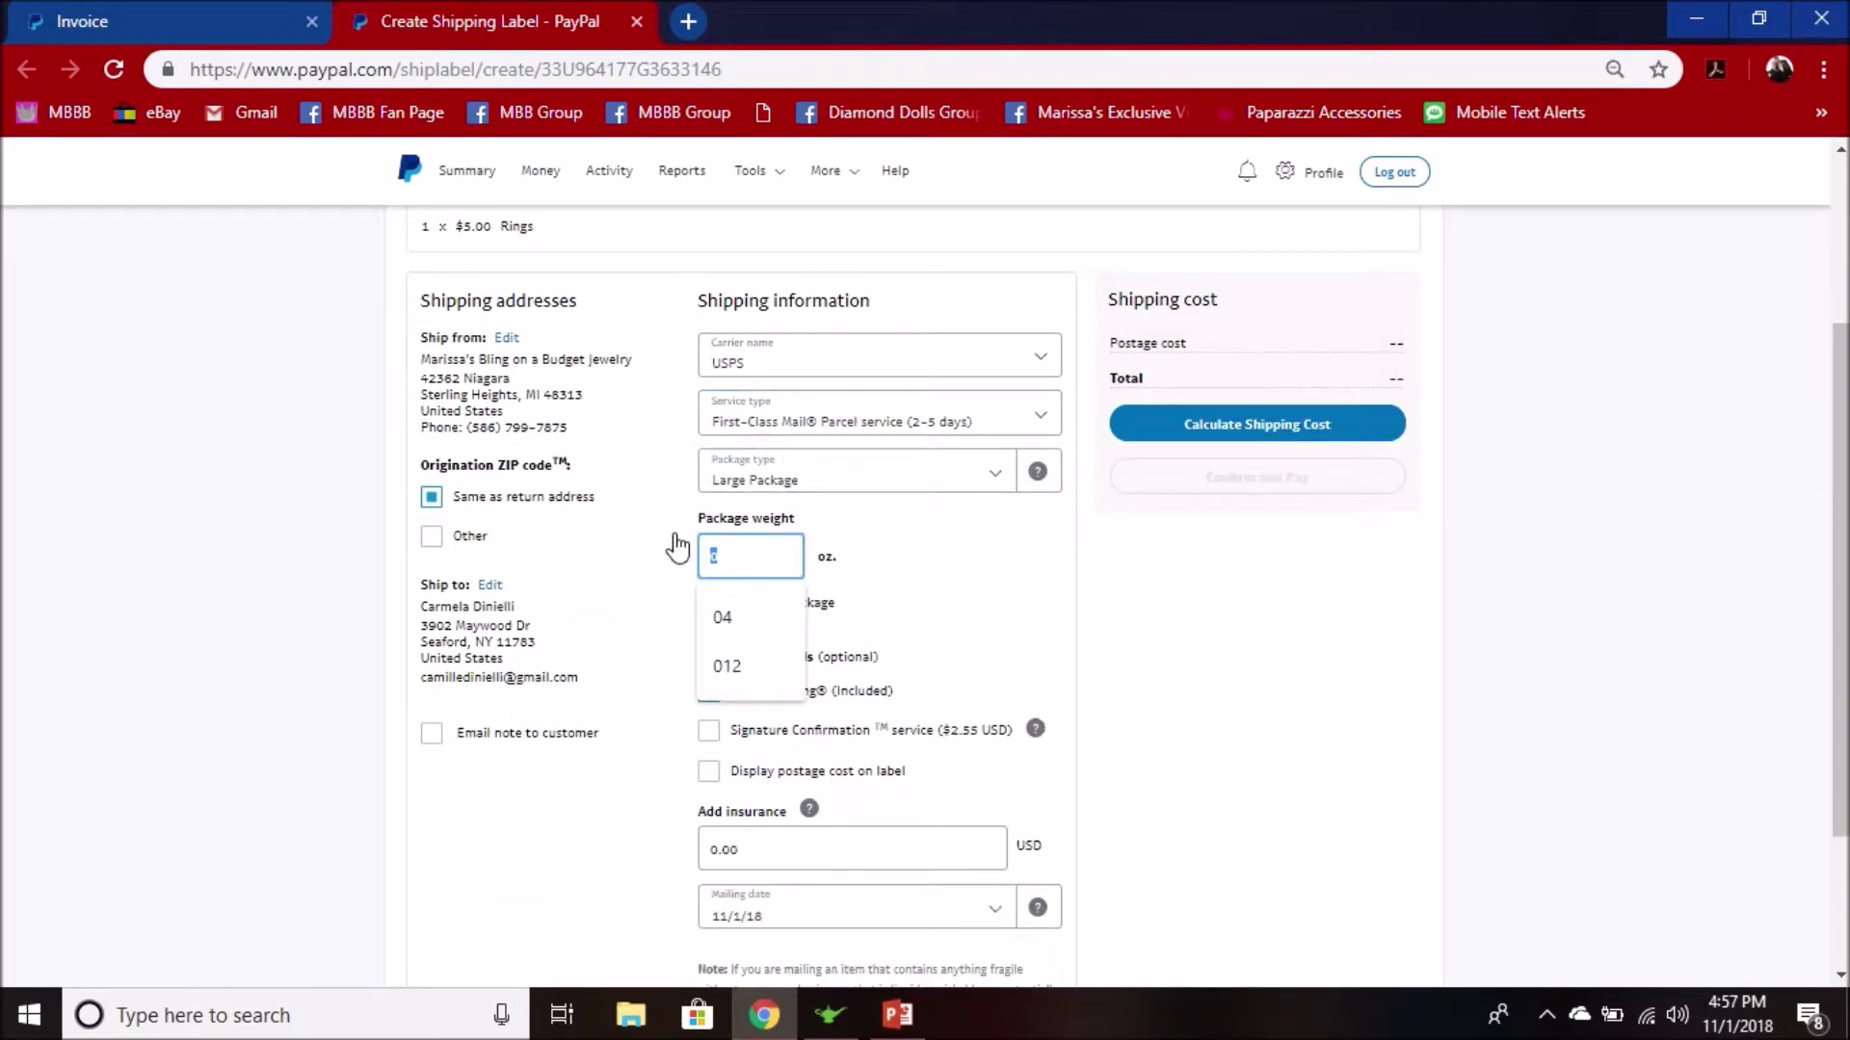
type("5")
left_click(1286, 435)
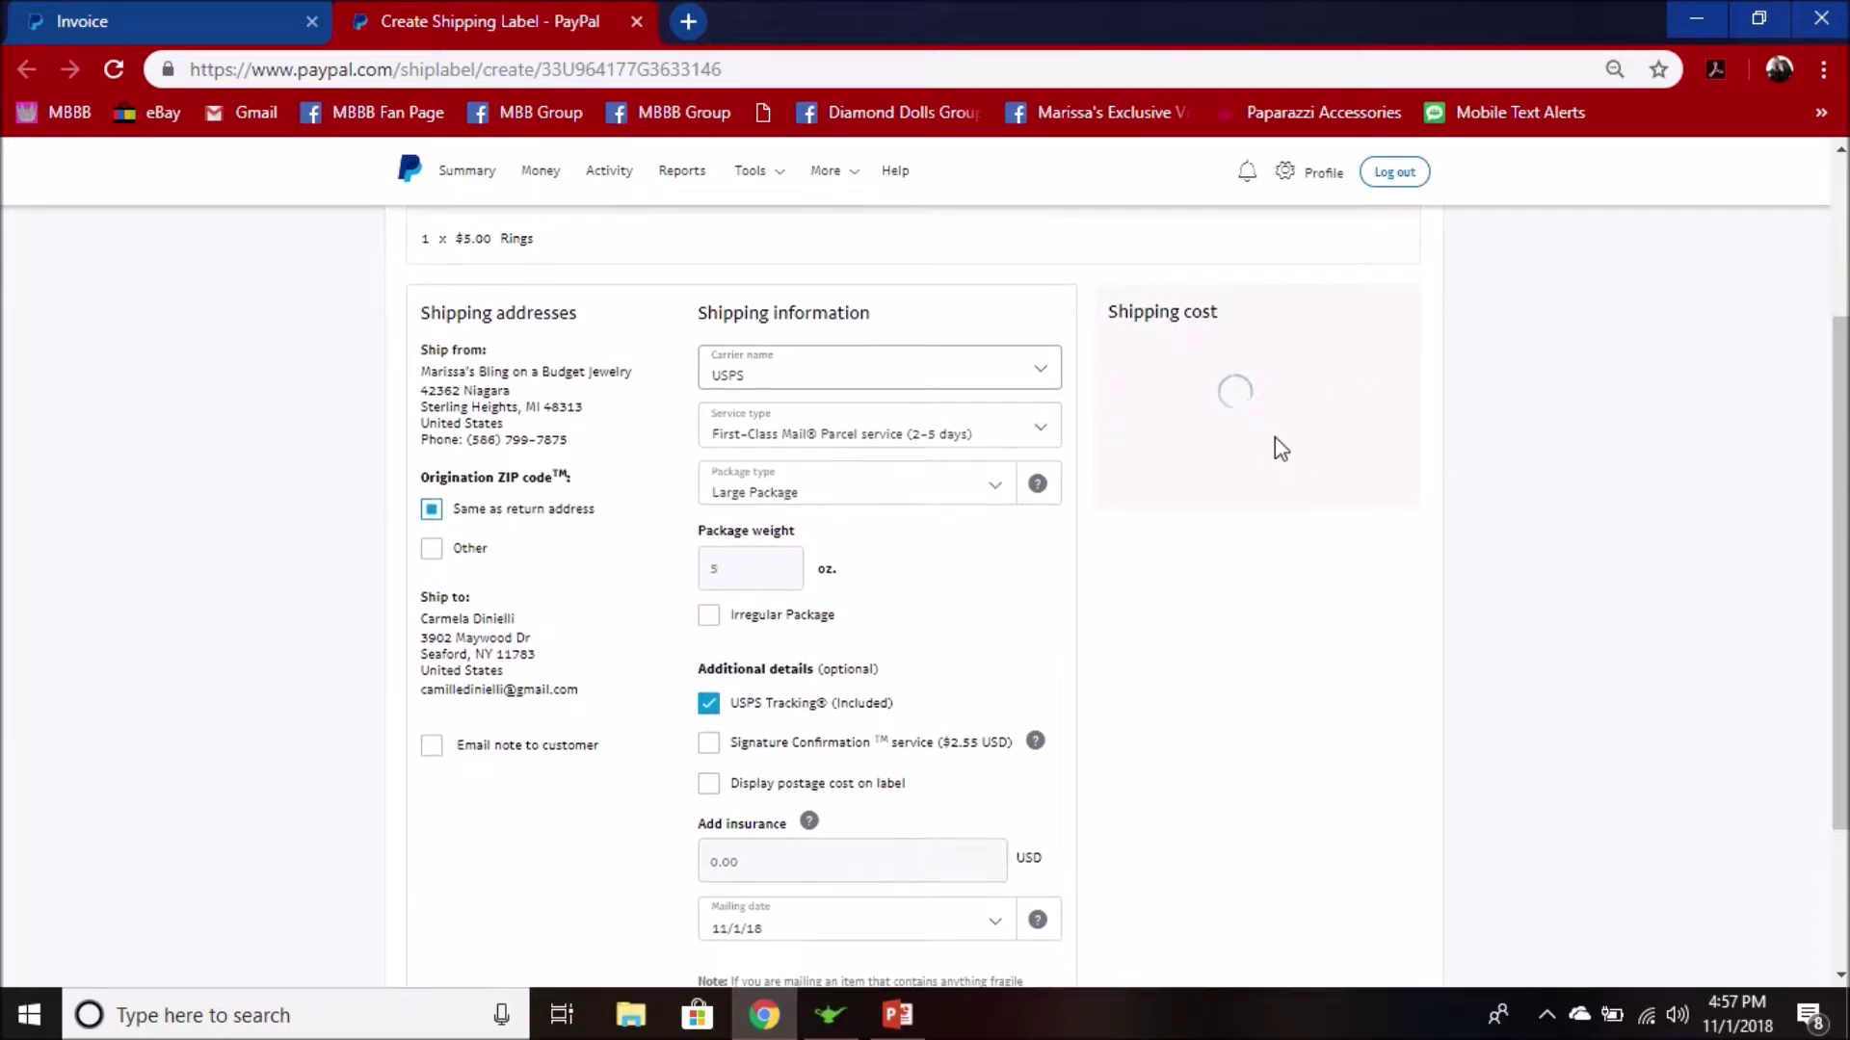
scroll(1267, 445, "up", 2)
scroll(1255, 448, "down", 2)
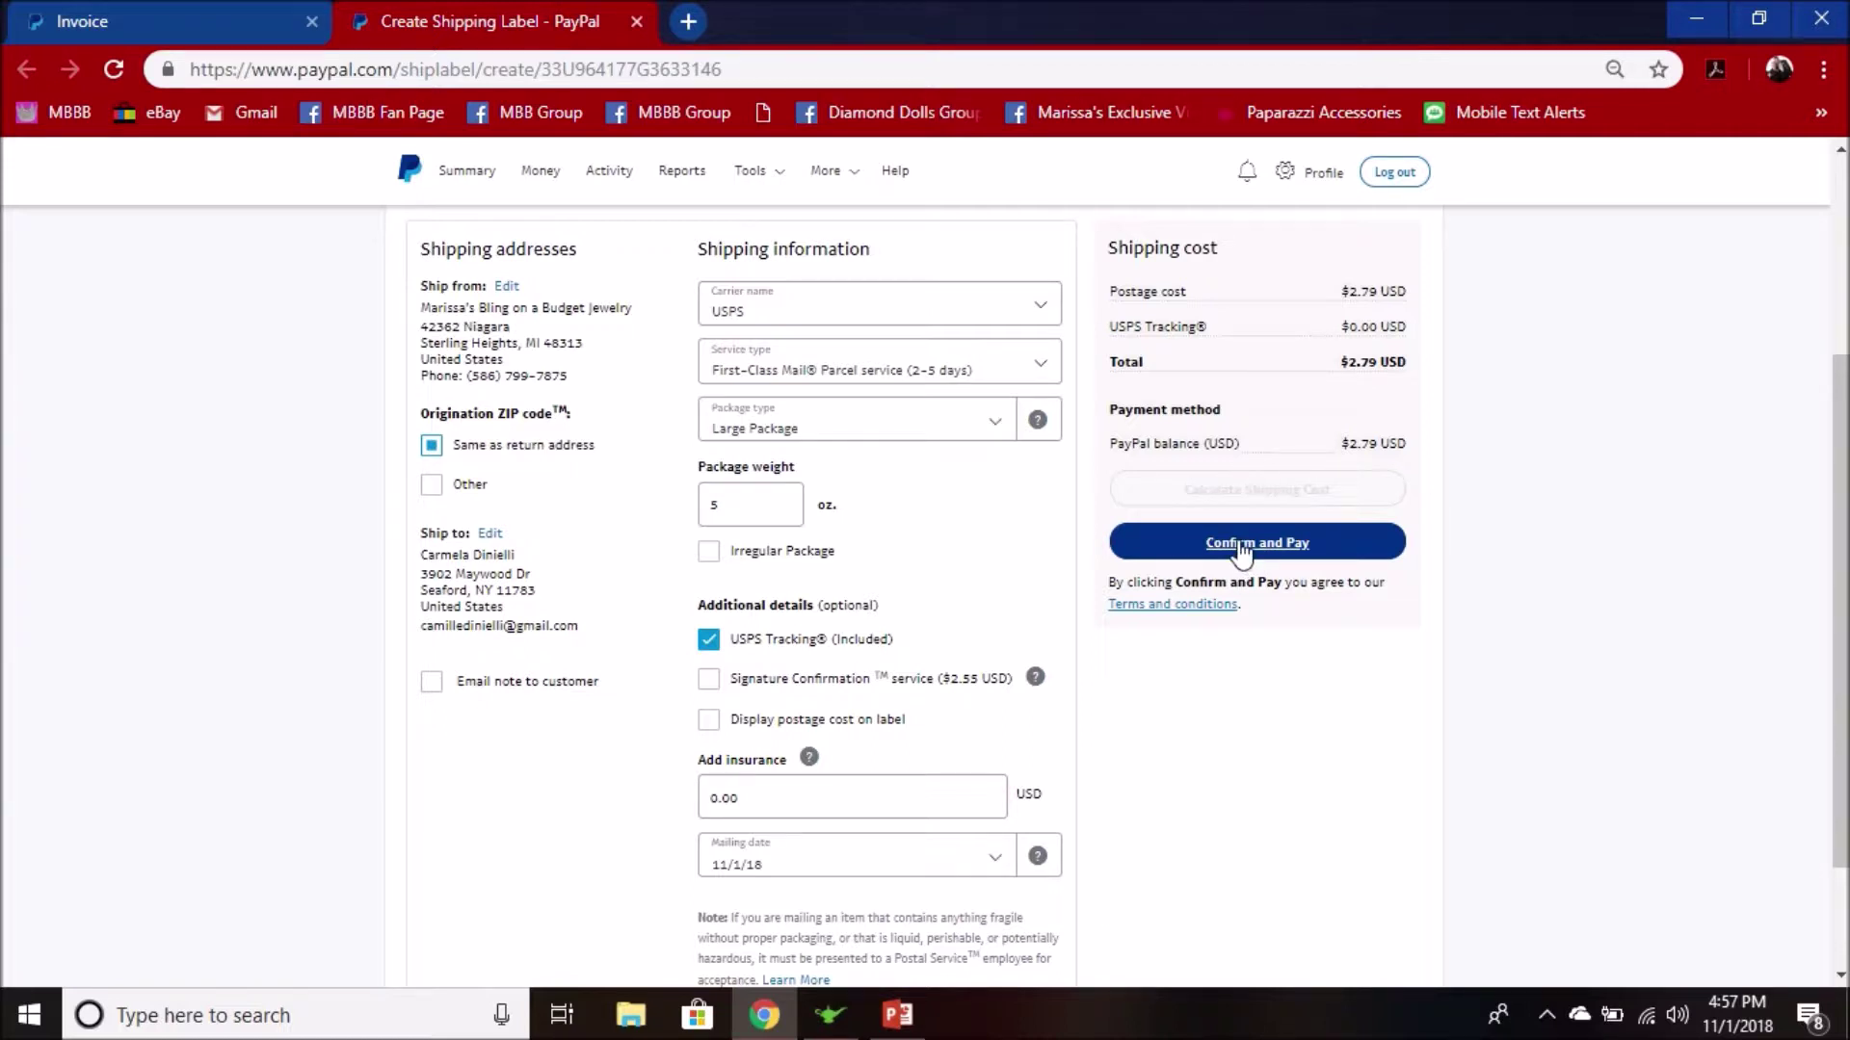
mouse_move(241, 11)
left_click(174, 21)
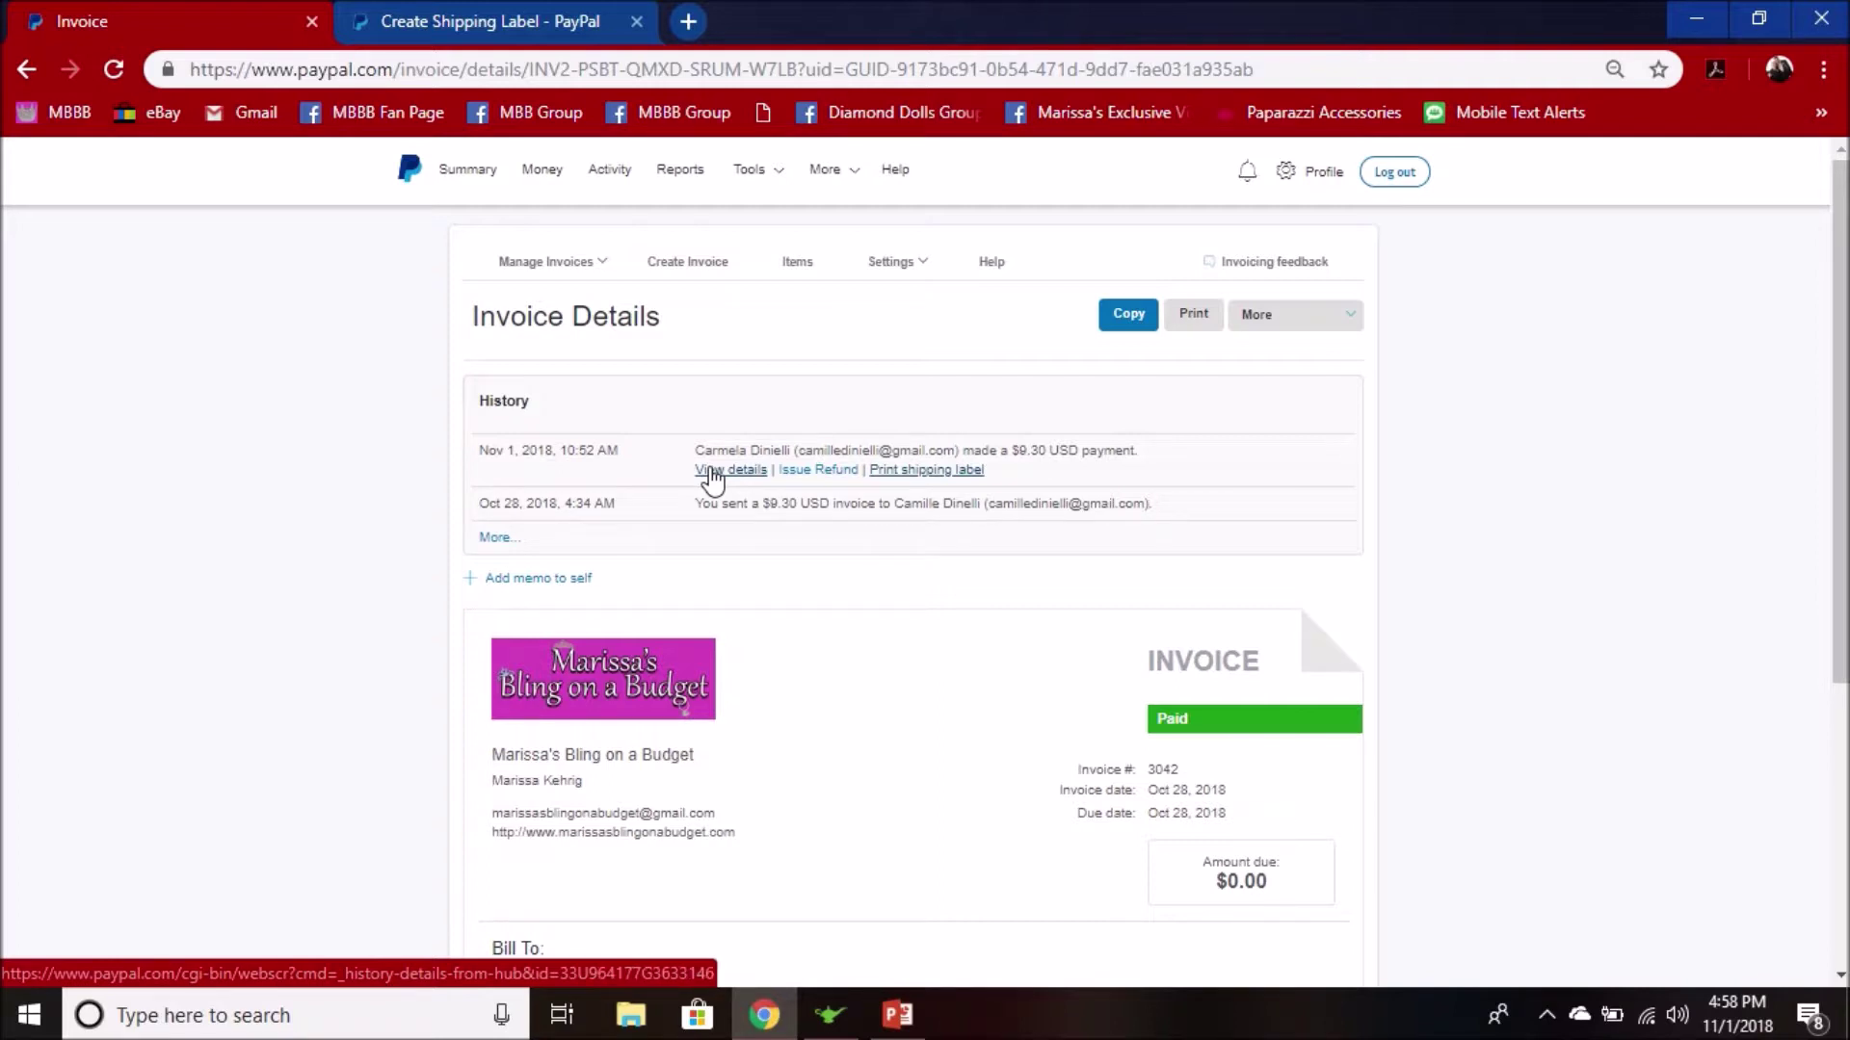
Step: From the transaction details, choose Reprint Label to open the First-Class label's print preview
left_click(712, 472)
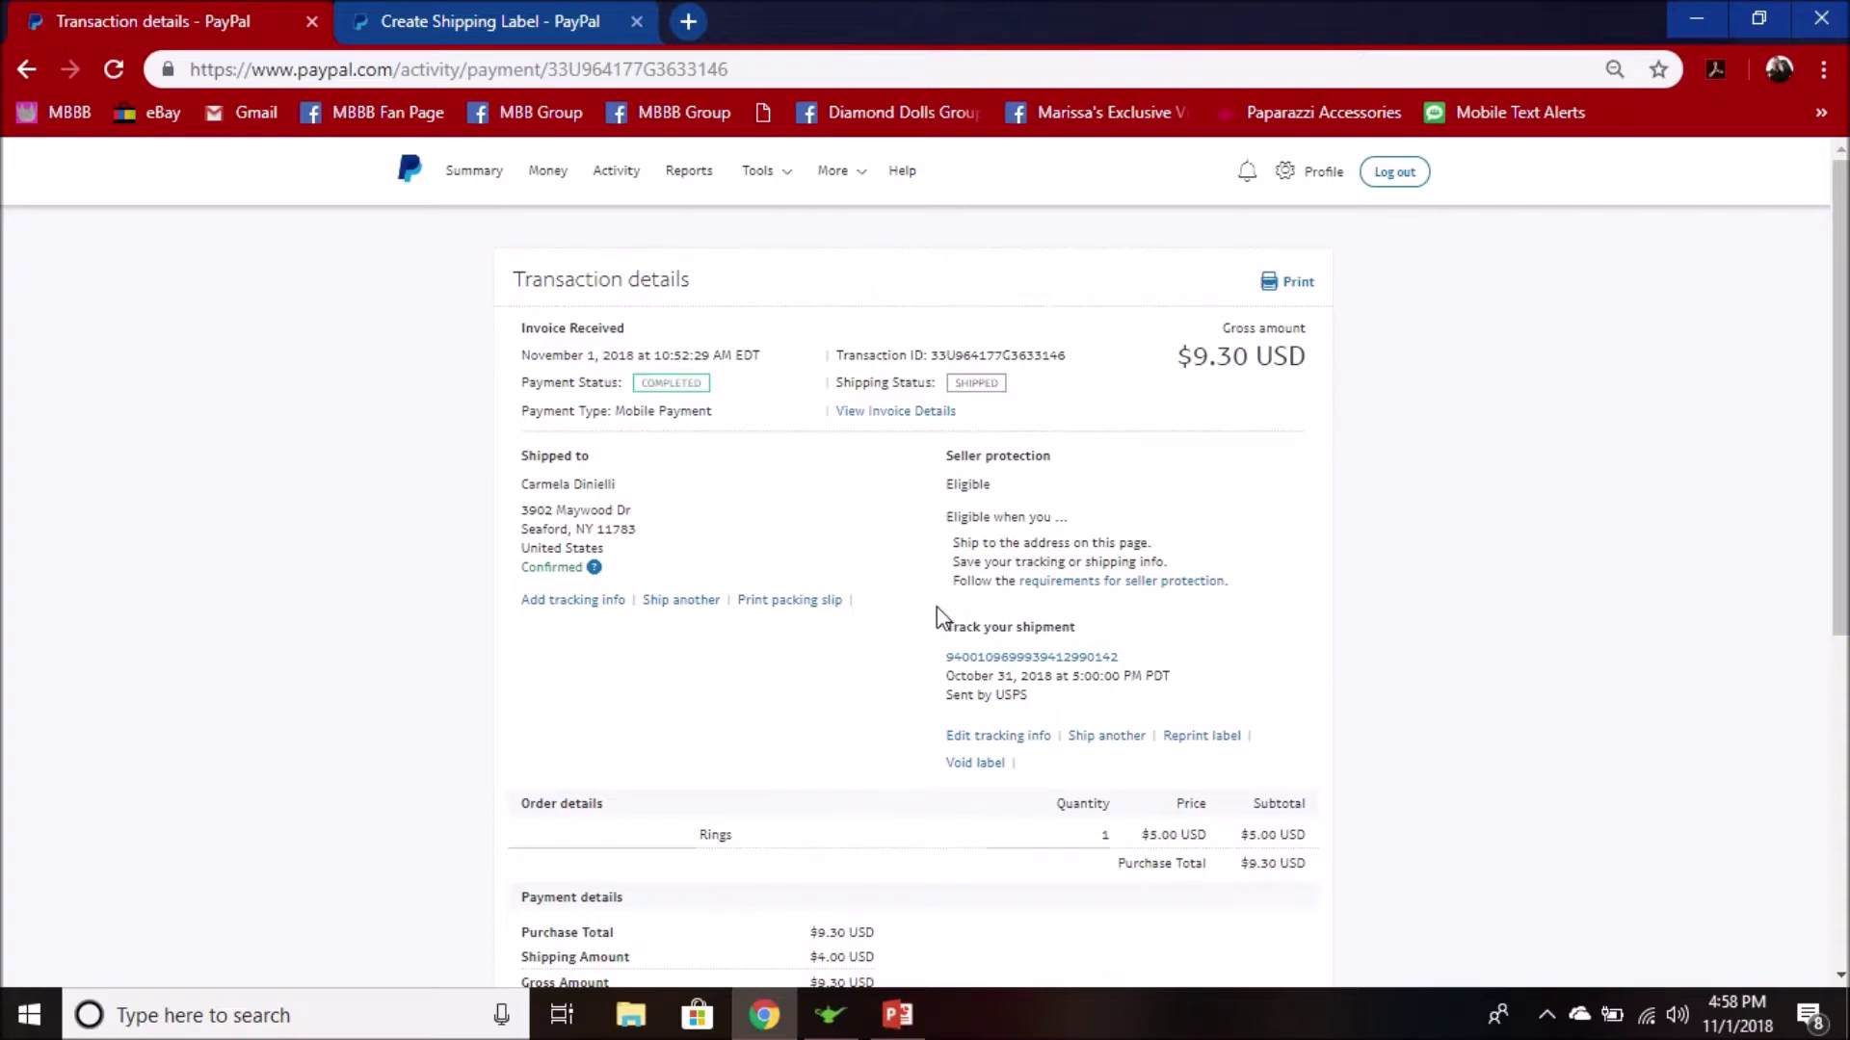
left_click(1200, 738)
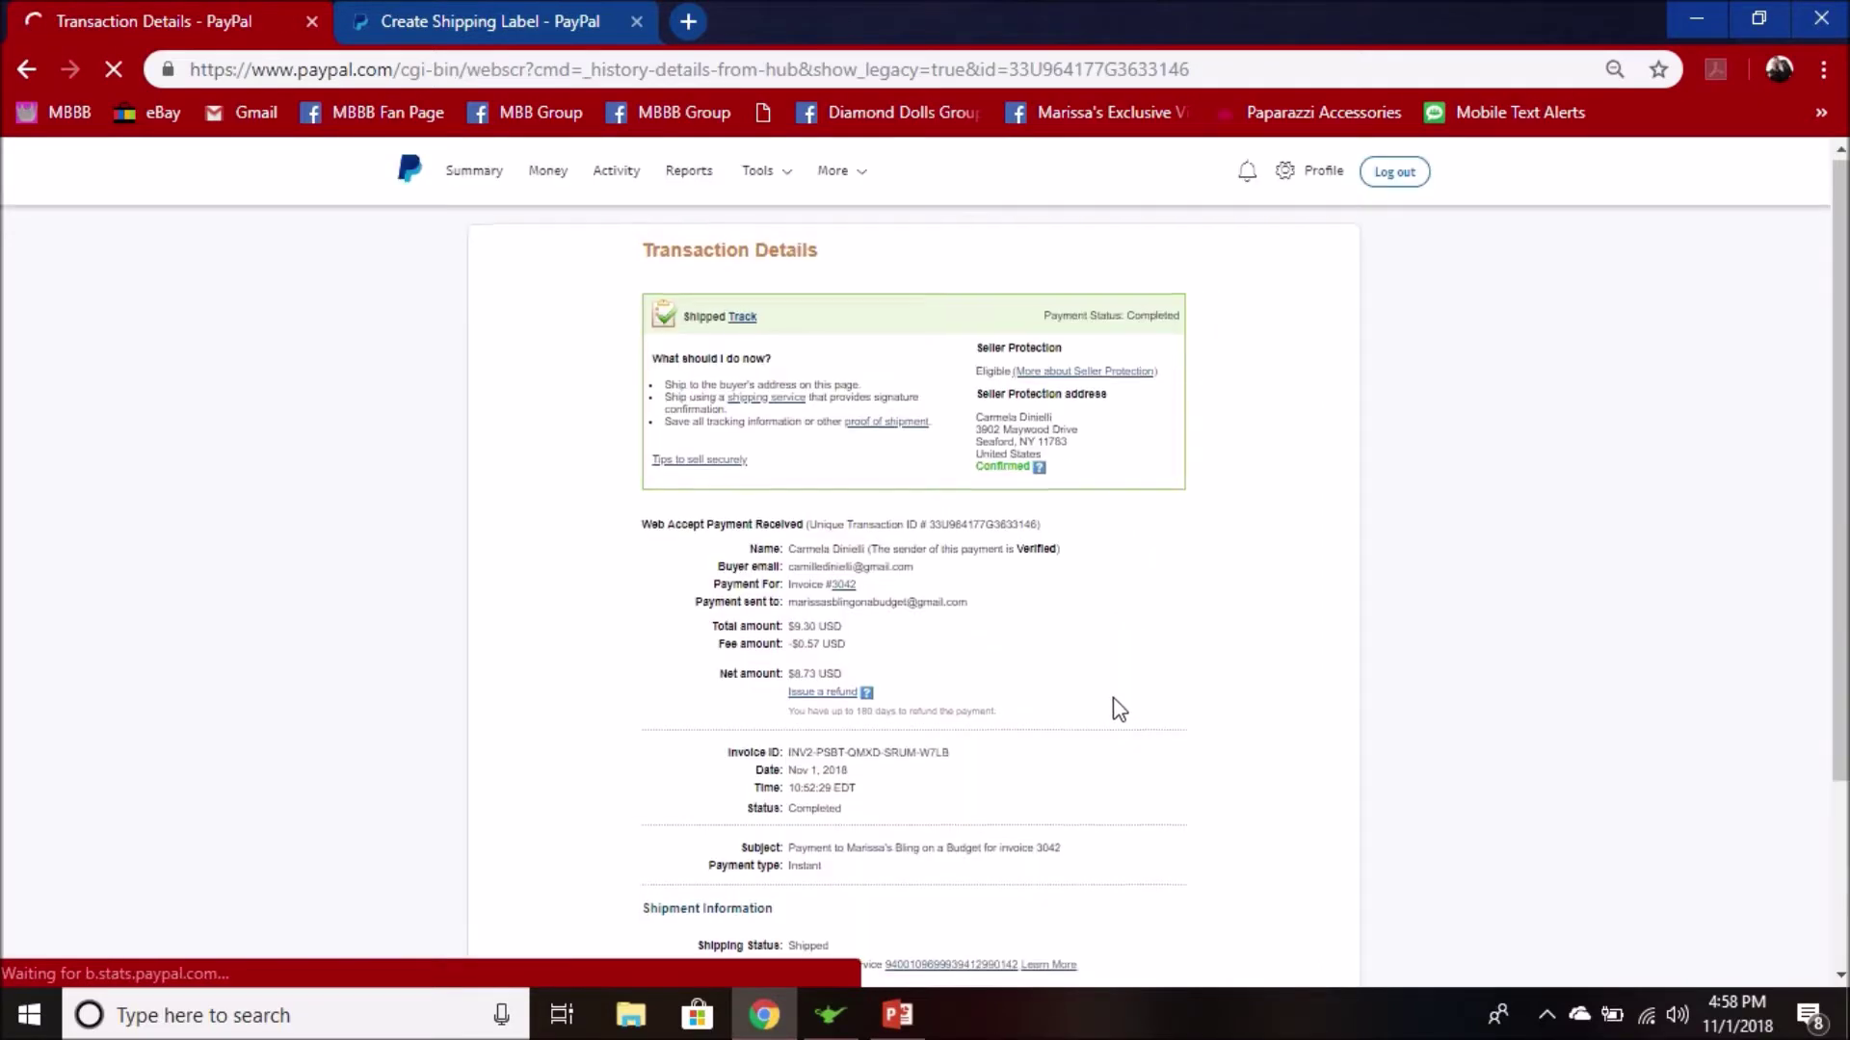
scroll(1146, 730, "down", 4)
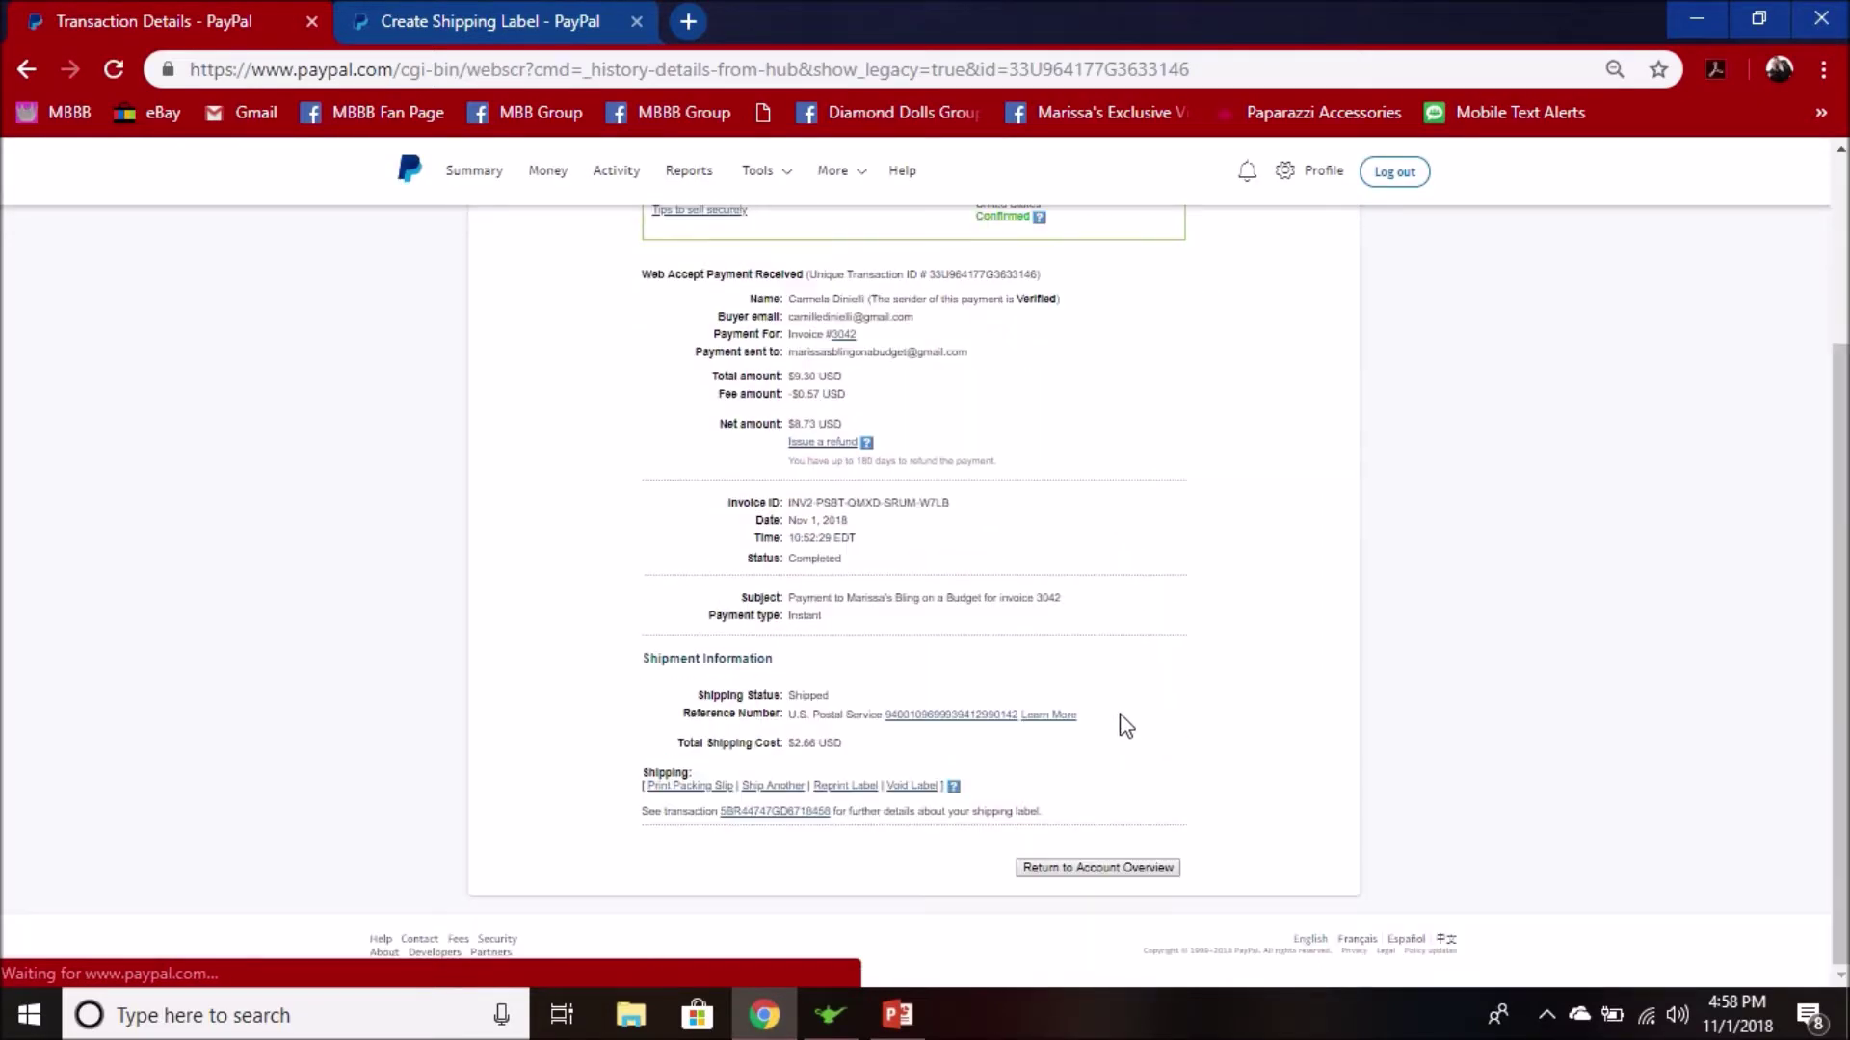
left_click(844, 787)
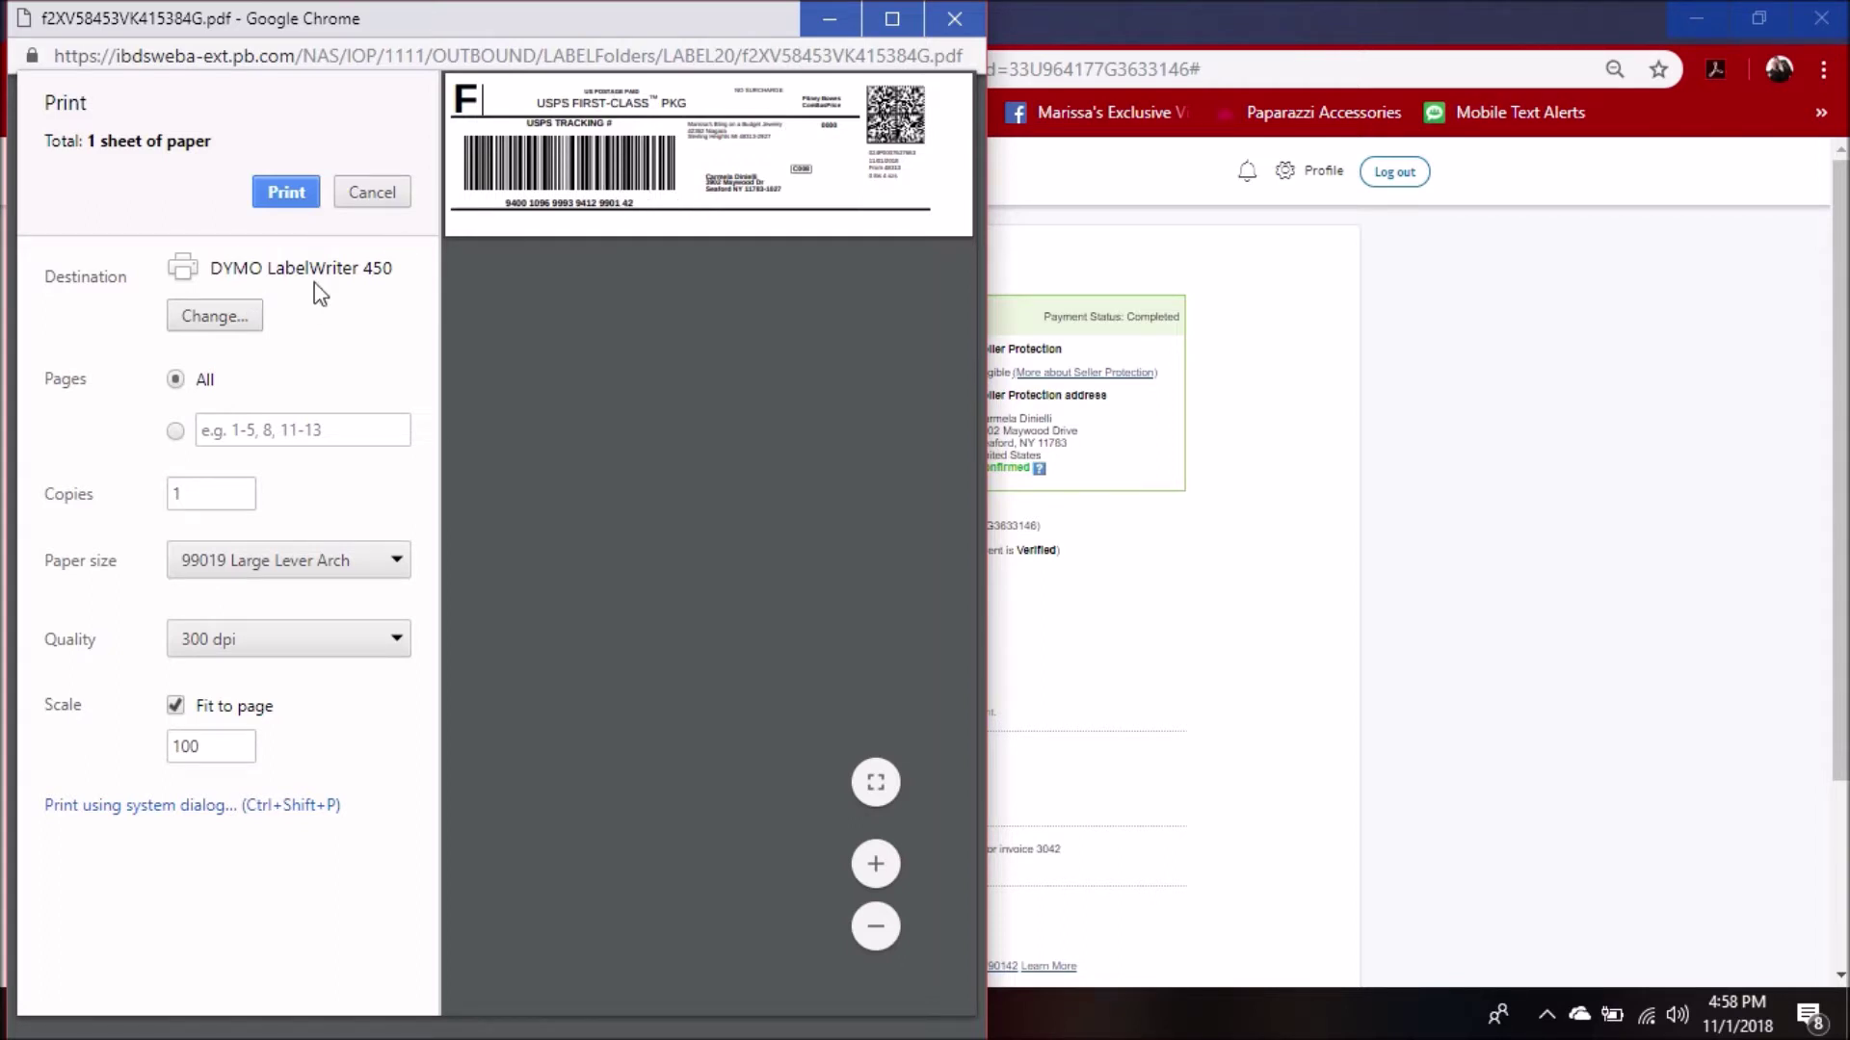
Step: Switch the print destination to HP Officejet Pro 8630 (Network) and turn off Fit to page
left_click(232, 322)
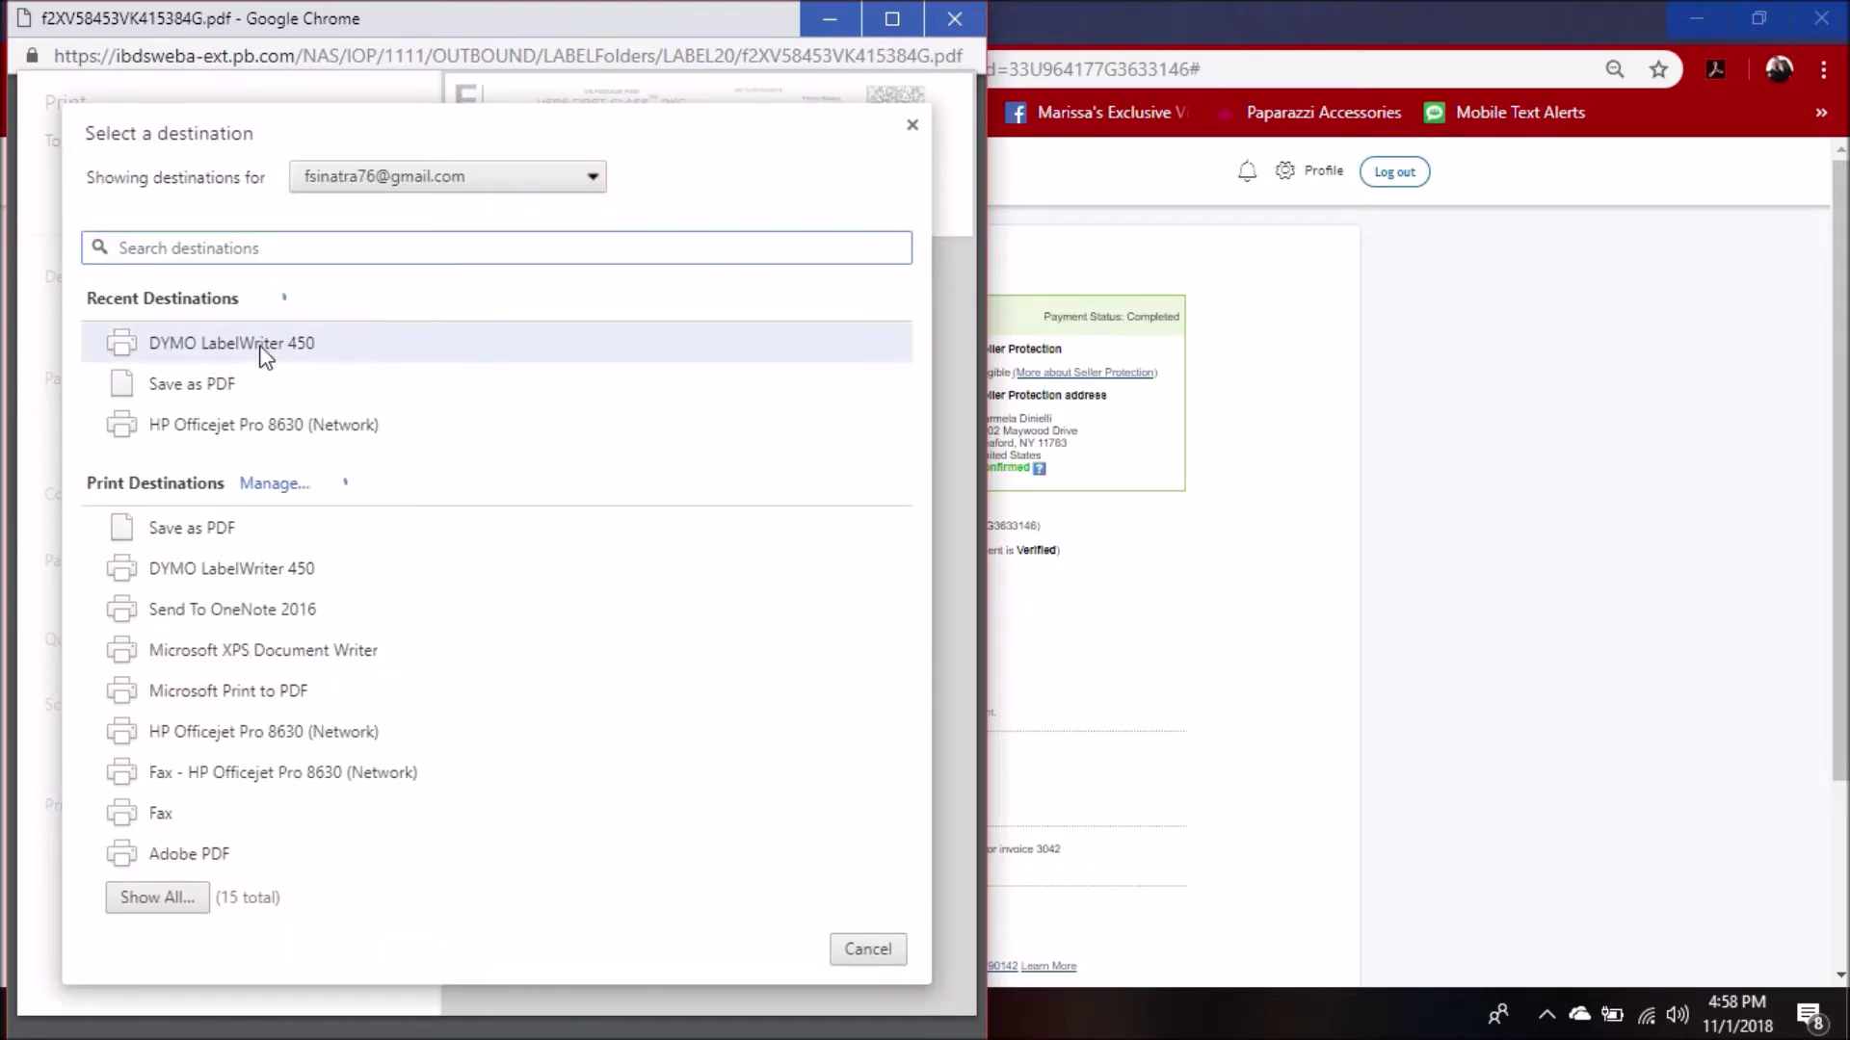
left_click(205, 425)
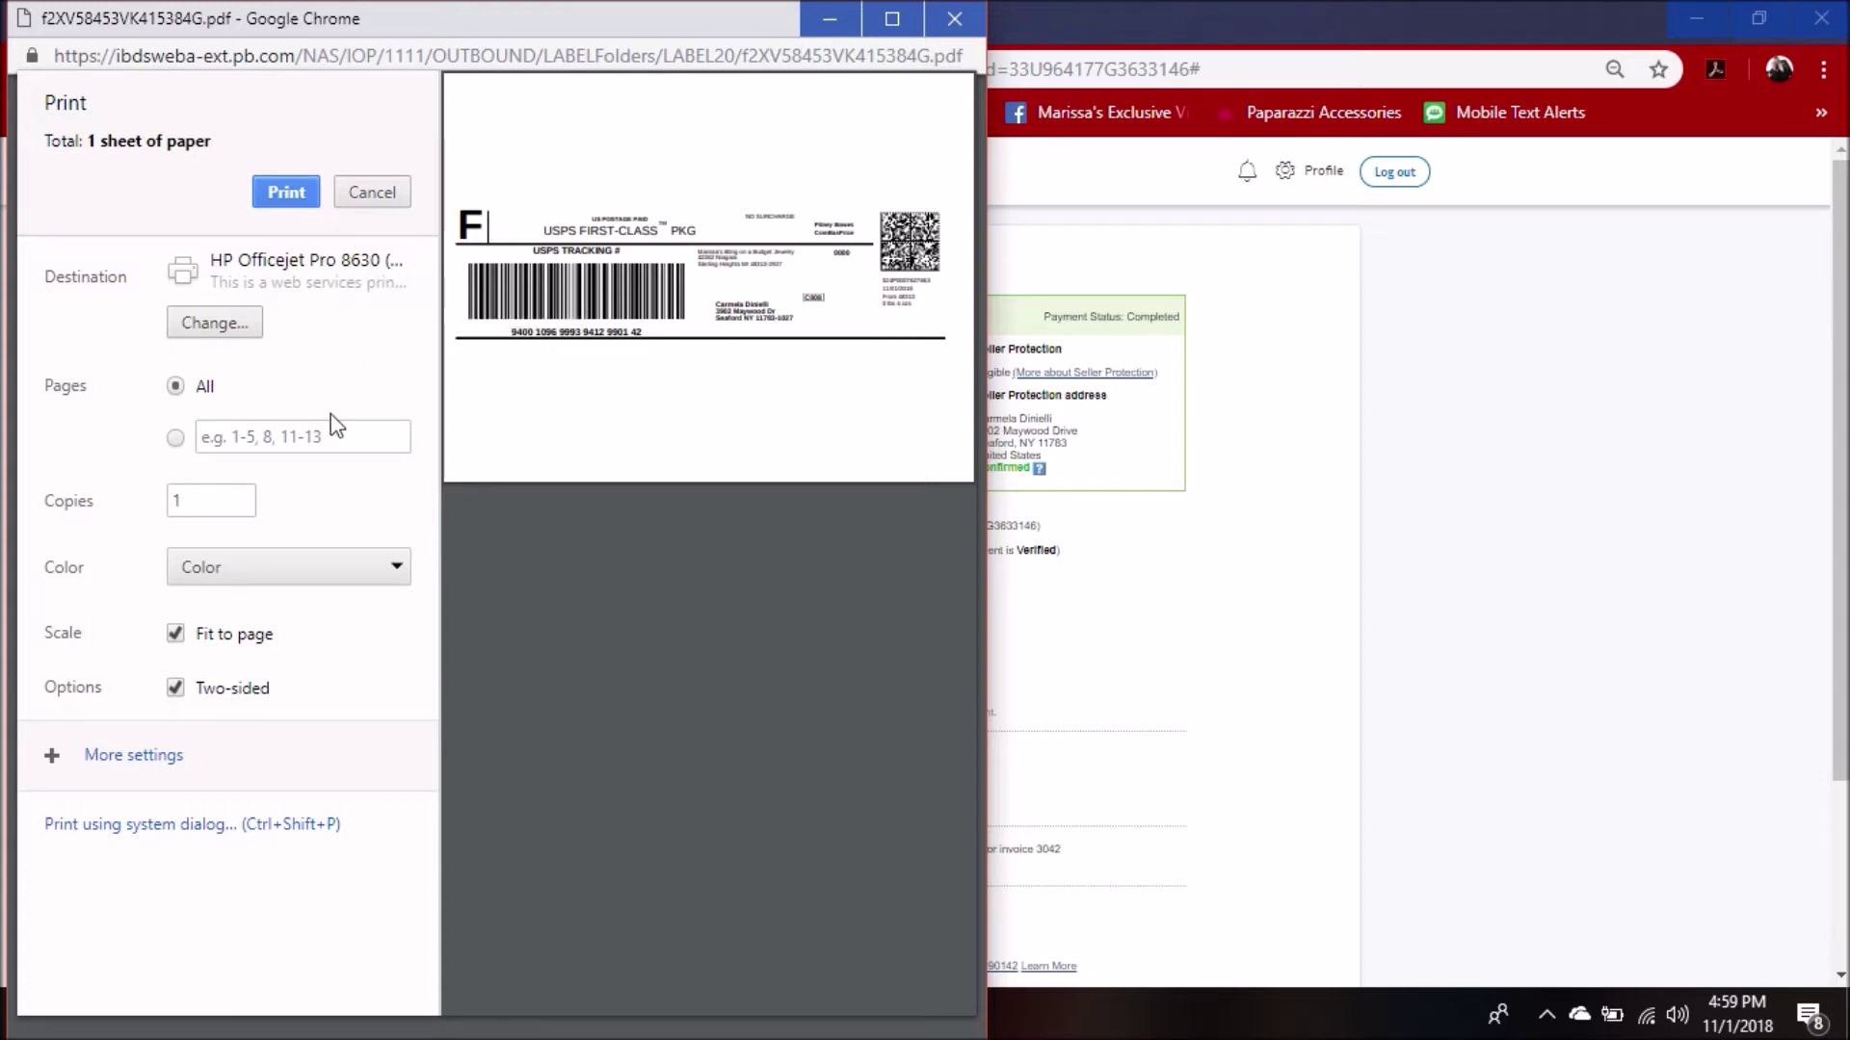
left_click(175, 636)
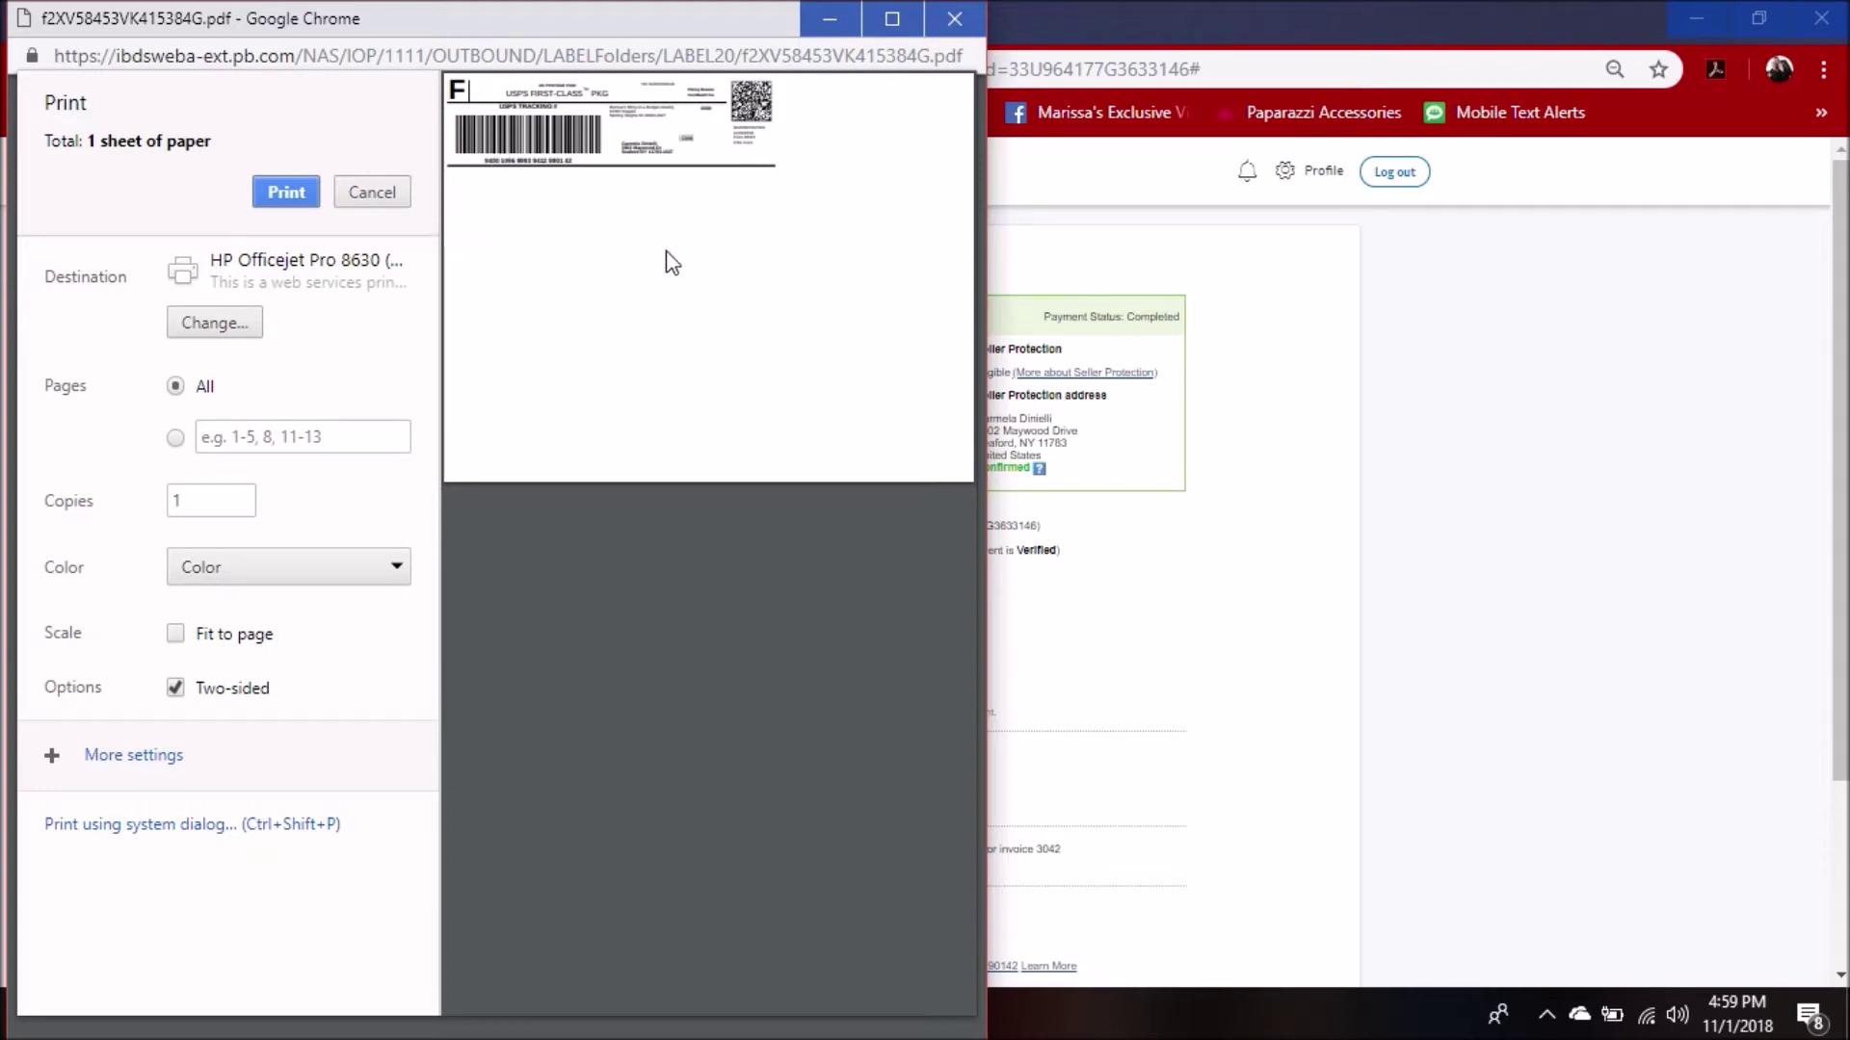
Step: Change the printer to DYMO LabelWriter 450 and open the Windows system print dialog
left_click(239, 321)
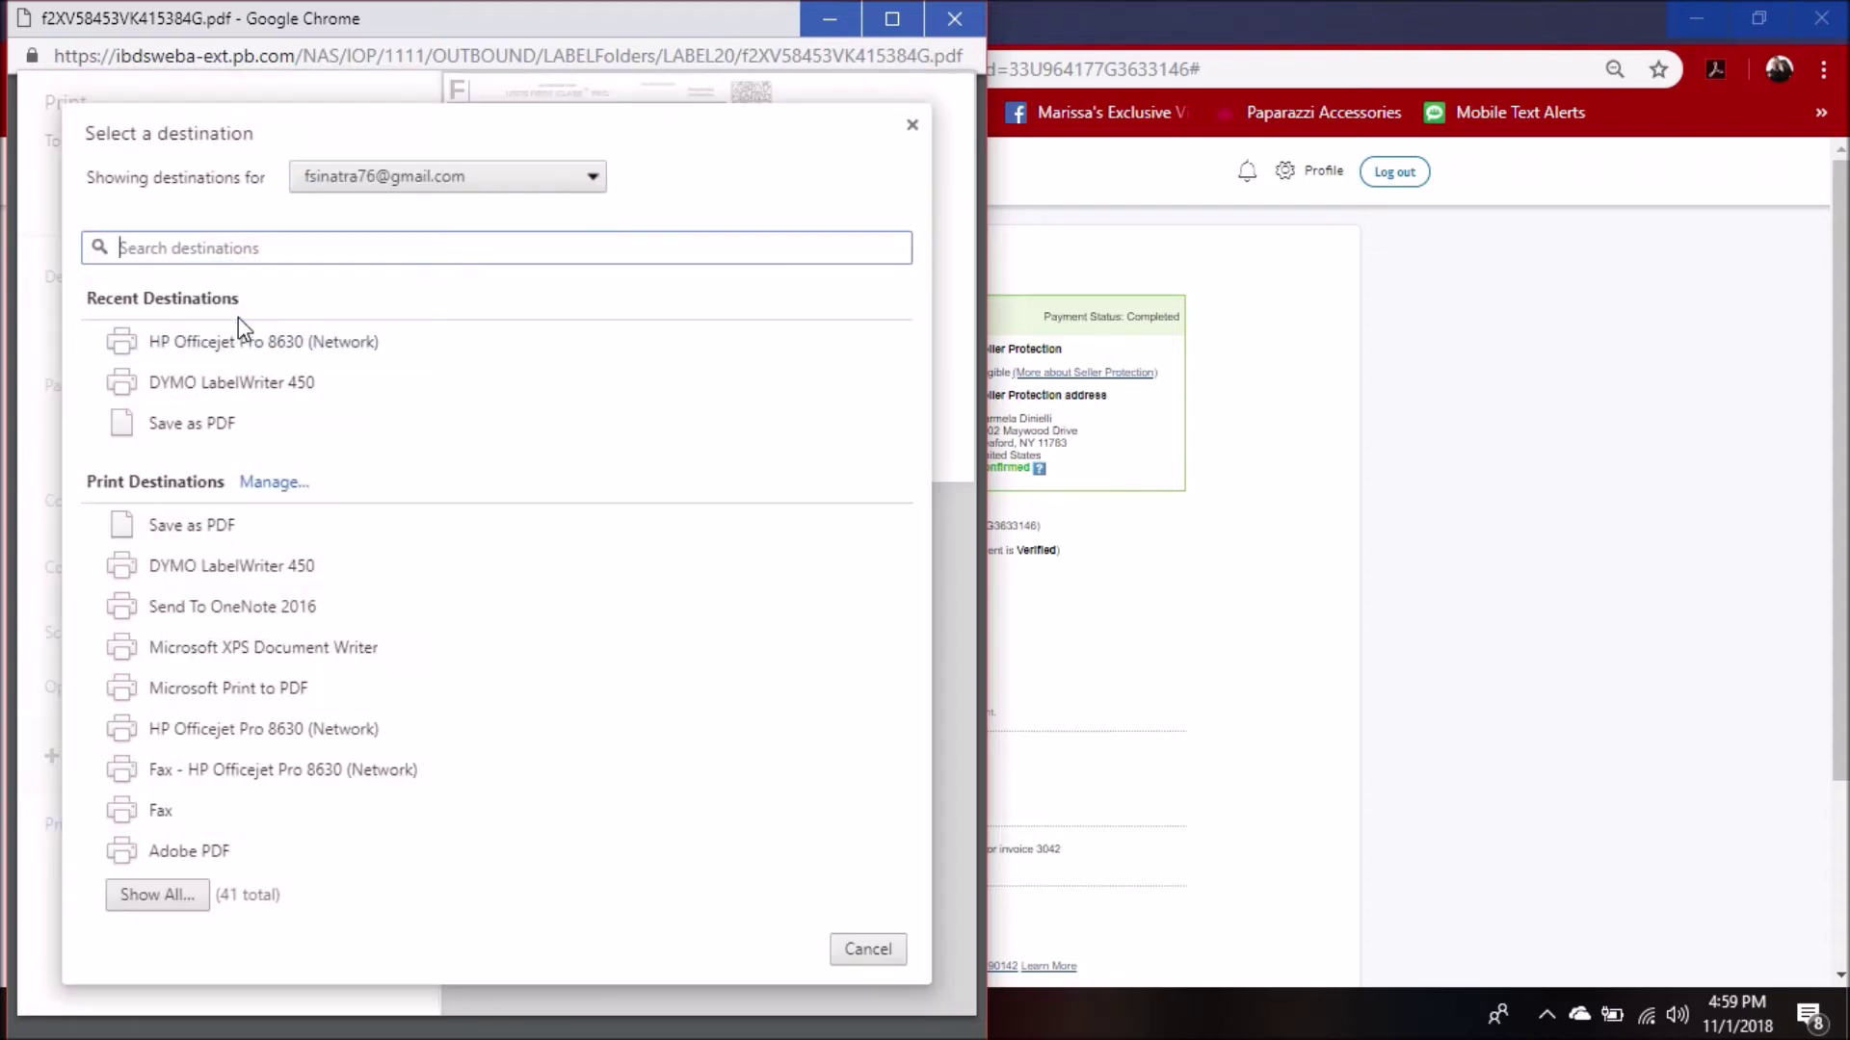
left_click(252, 385)
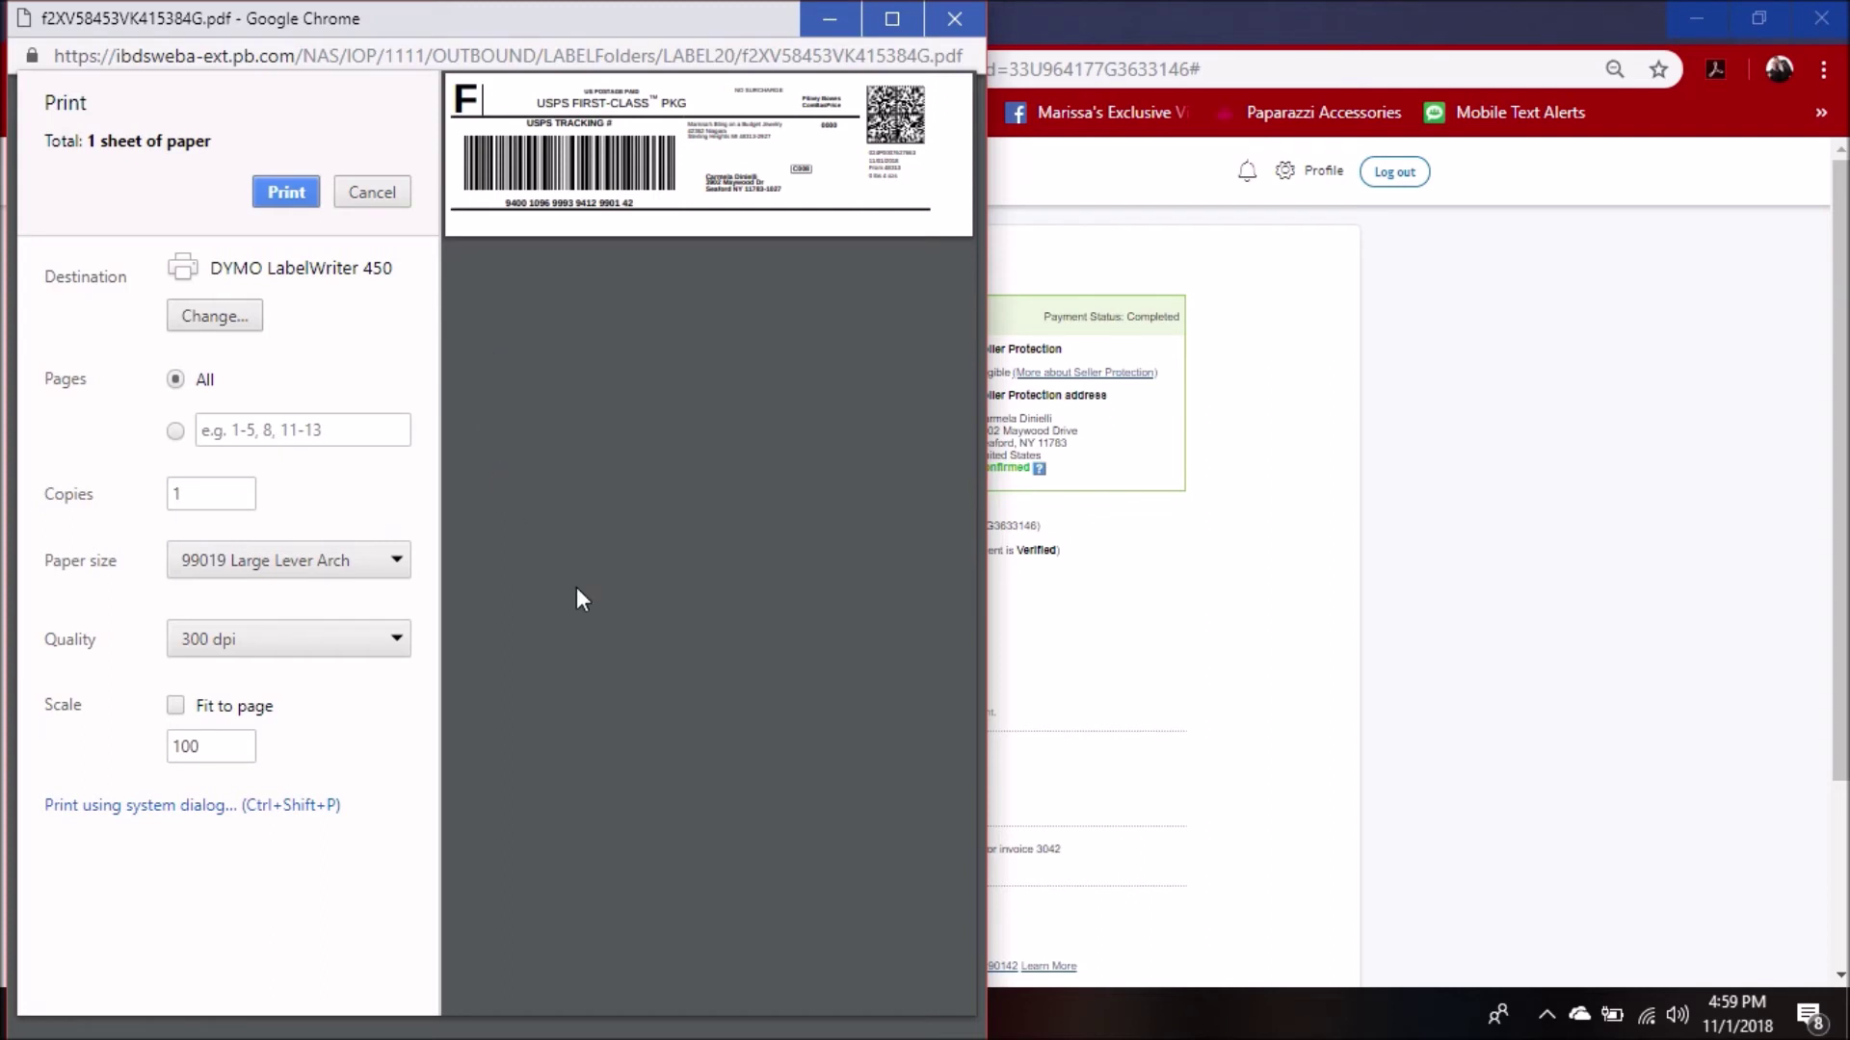
left_click(265, 807)
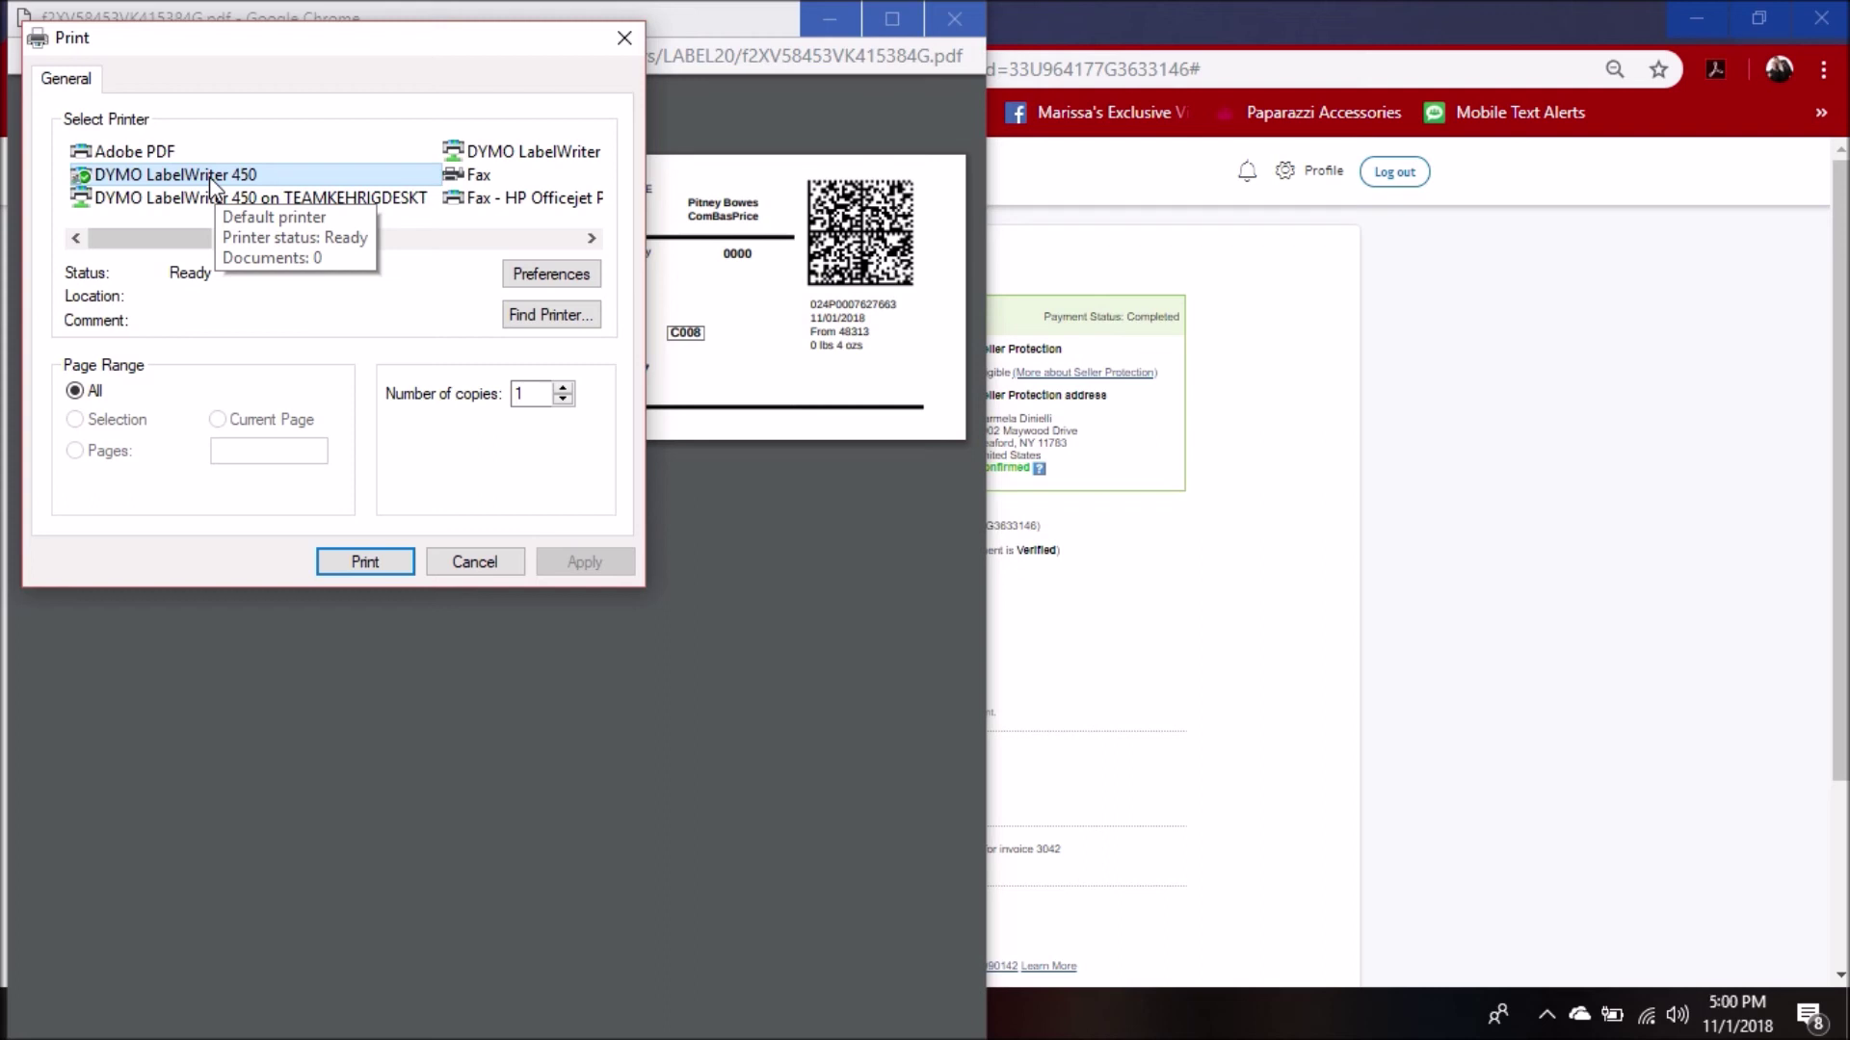
Step: Cancel the Windows dialog and print the label from the PDF viewer on the DYMO LabelWriter 450
left_click(495, 562)
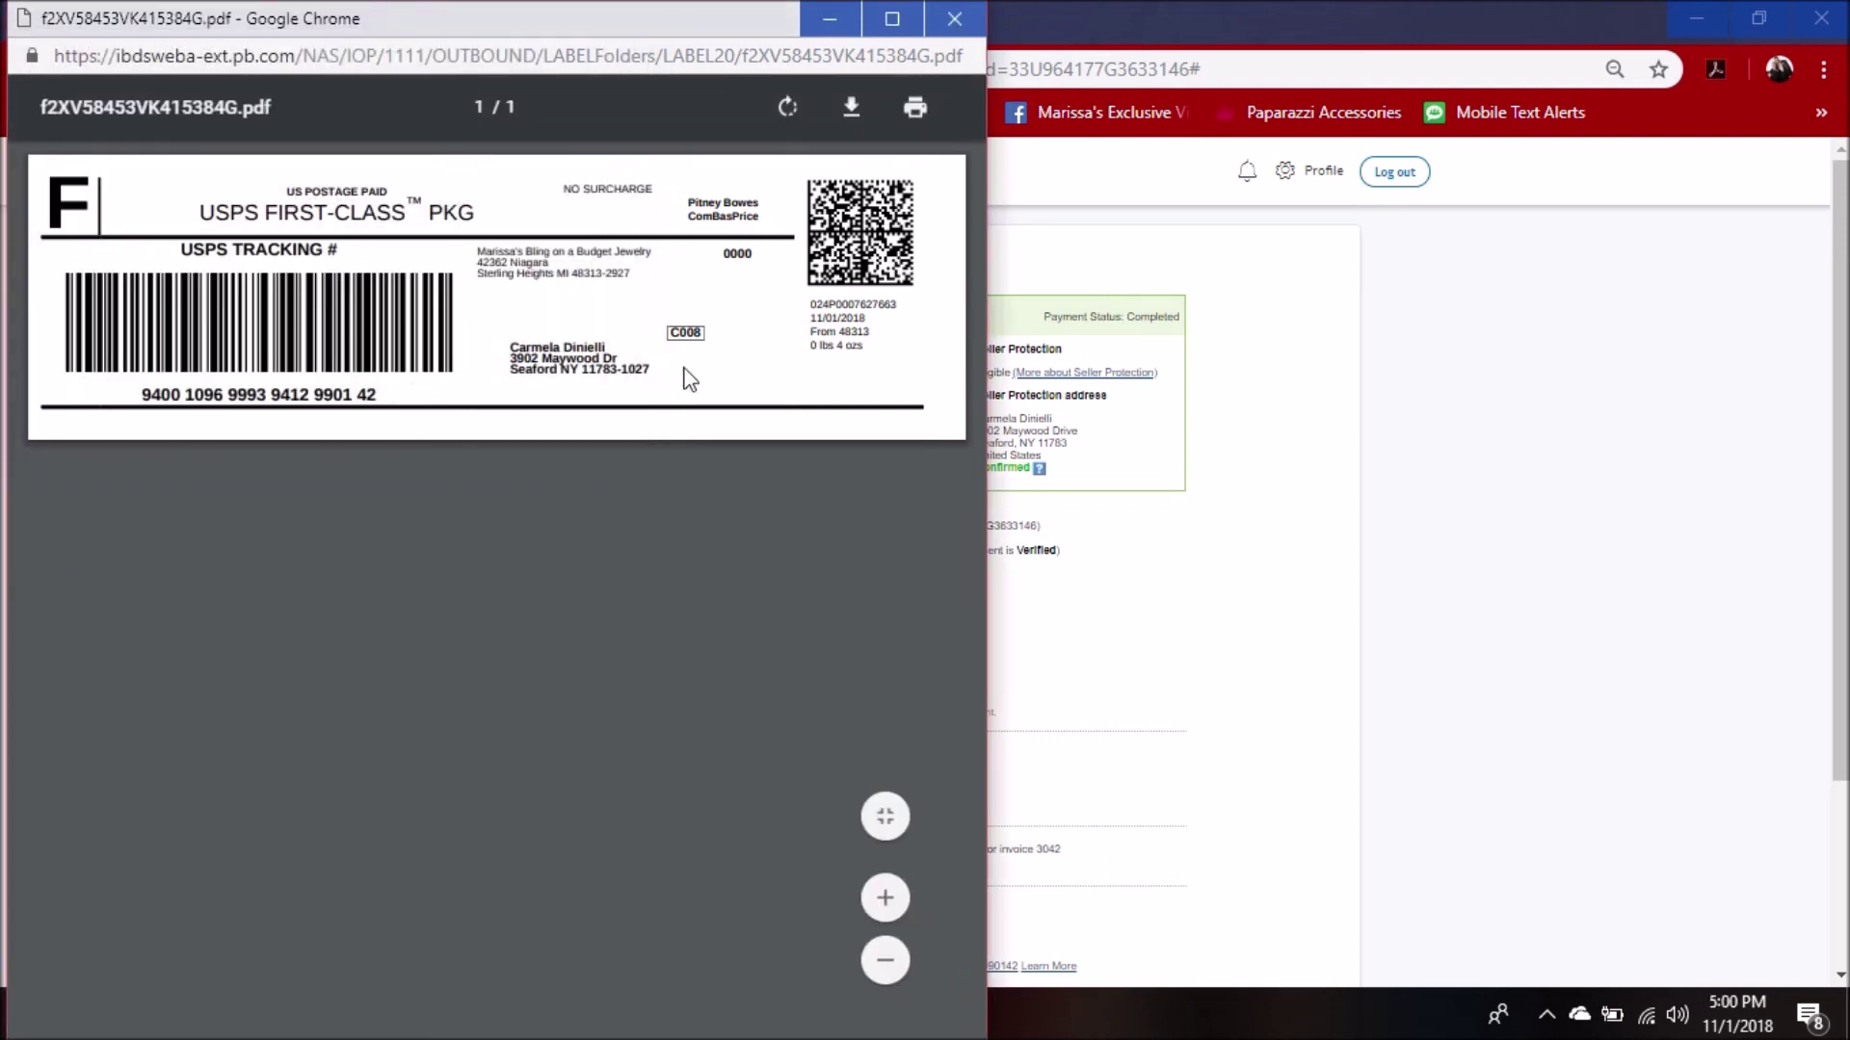
left_click(914, 107)
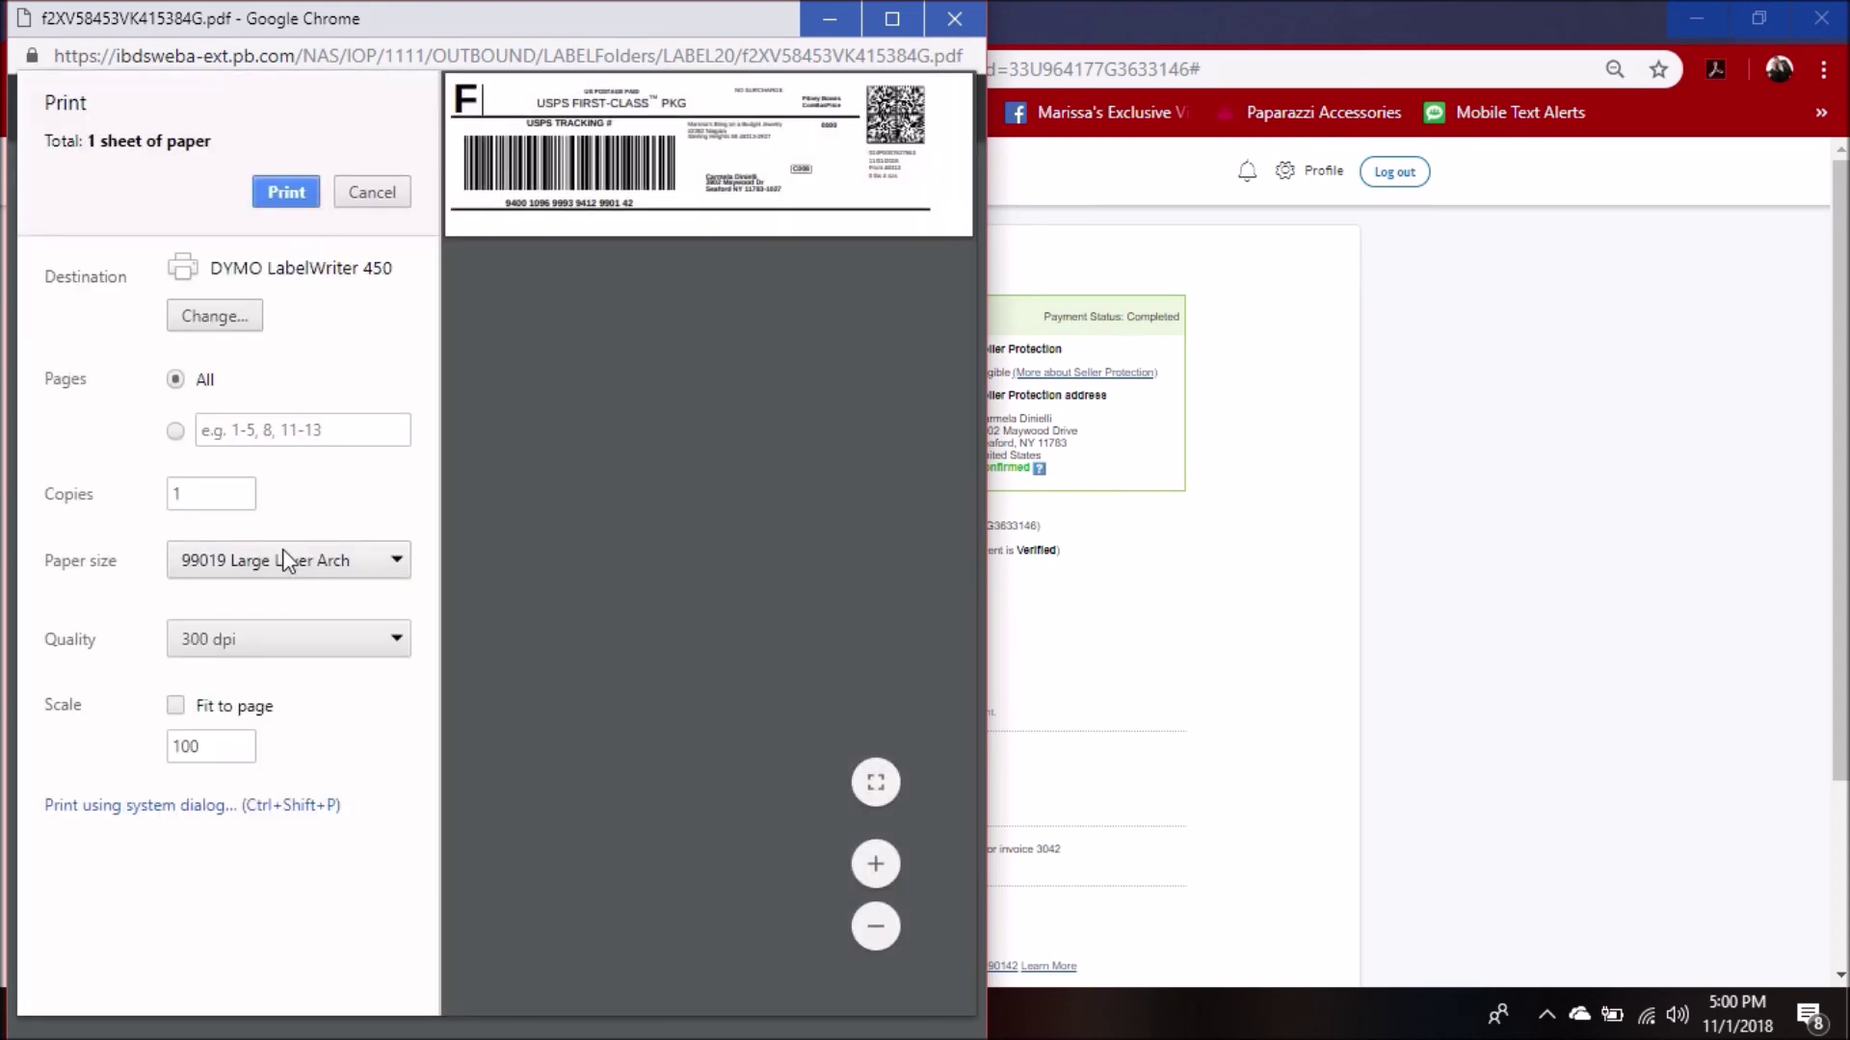
left_click(295, 189)
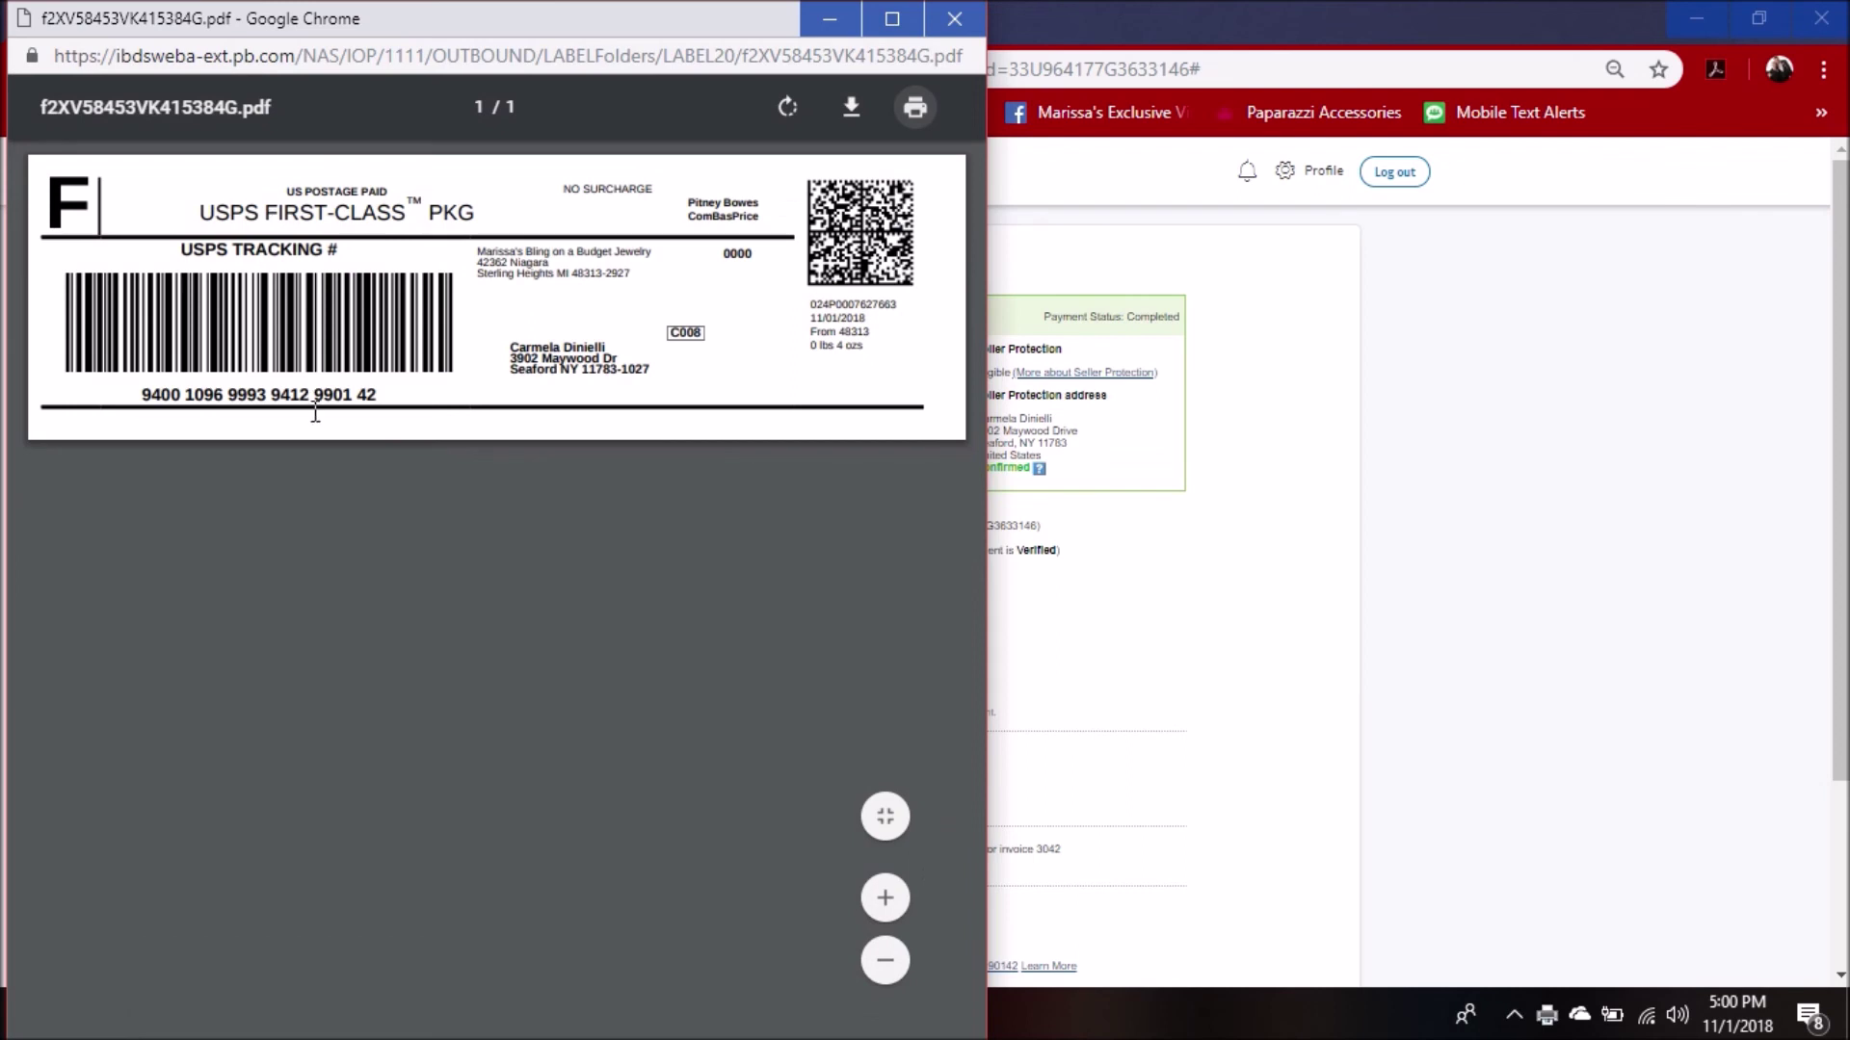